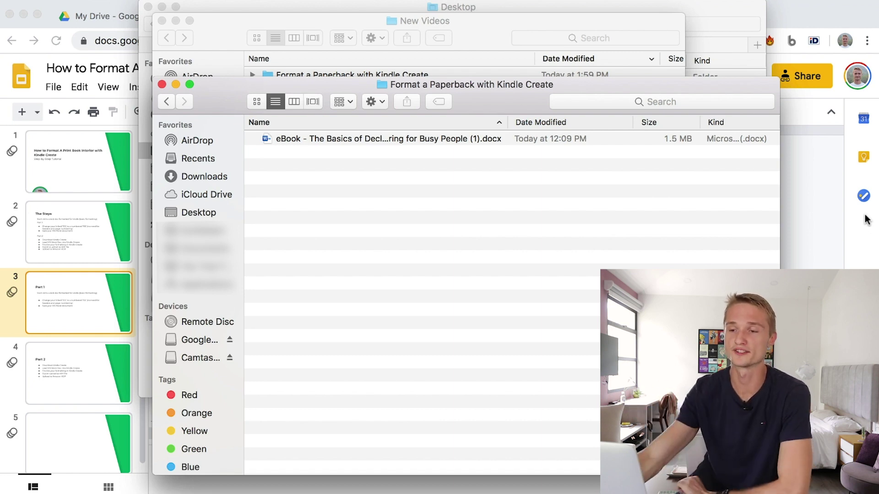
Open the Decluttering eBook document in Word and delete the hyperlinked entries beneath the Table of Contents heading
{"action": "double_click", "coordinate": [459, 140]}
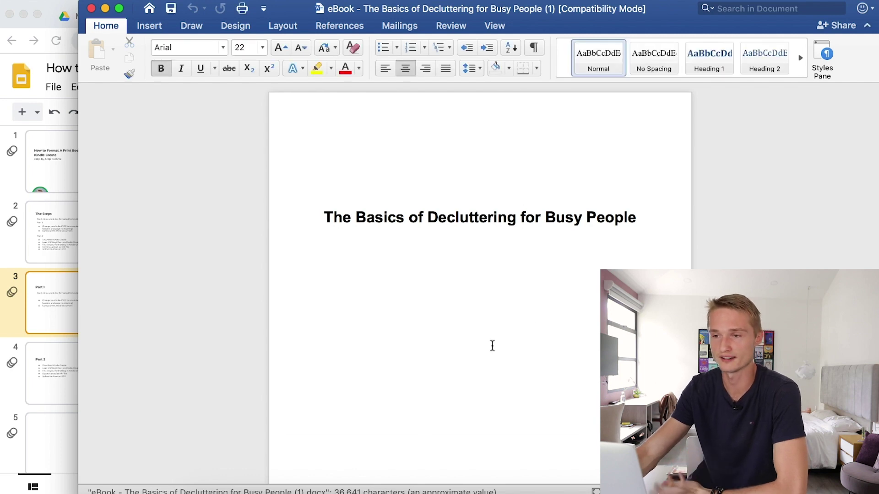
{"action": "scroll", "coordinate": [484, 353], "scroll_direction": "down", "scroll_amount": 1}
{"action": "scroll", "coordinate": [485, 355], "scroll_direction": "down", "scroll_amount": 15}
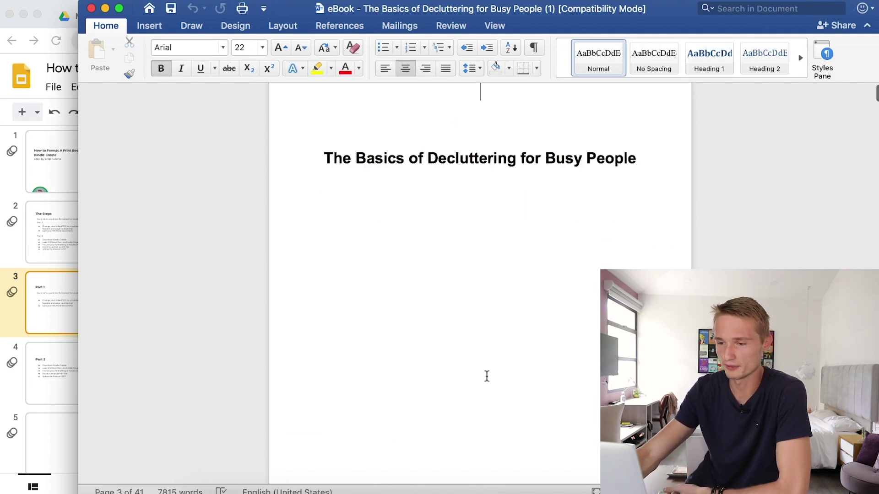
{"action": "scroll", "coordinate": [492, 376], "scroll_direction": "down", "scroll_amount": 10}
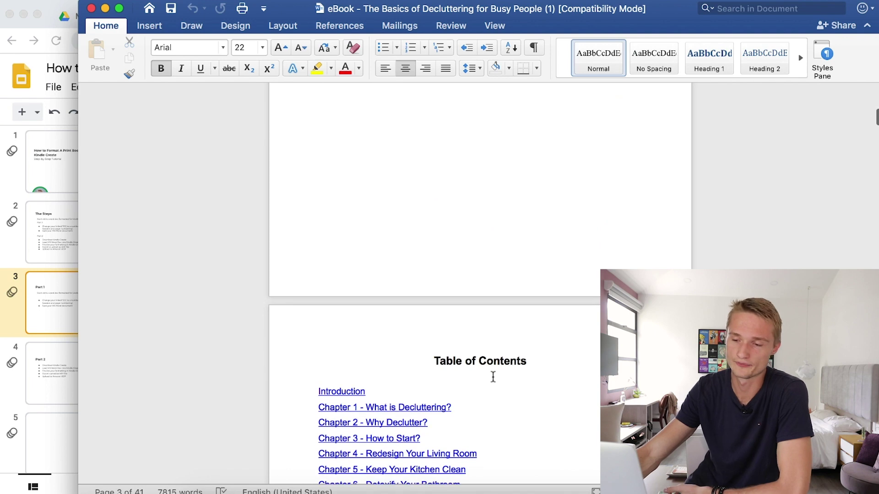
{"action": "scroll", "coordinate": [493, 376], "scroll_direction": "down", "scroll_amount": 5}
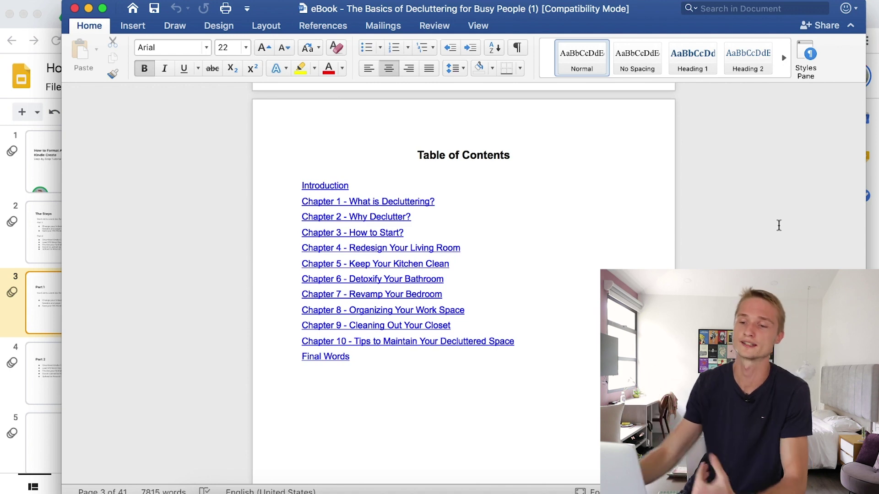
{"action": "scroll", "coordinate": [728, 242], "scroll_direction": "up", "scroll_amount": 1}
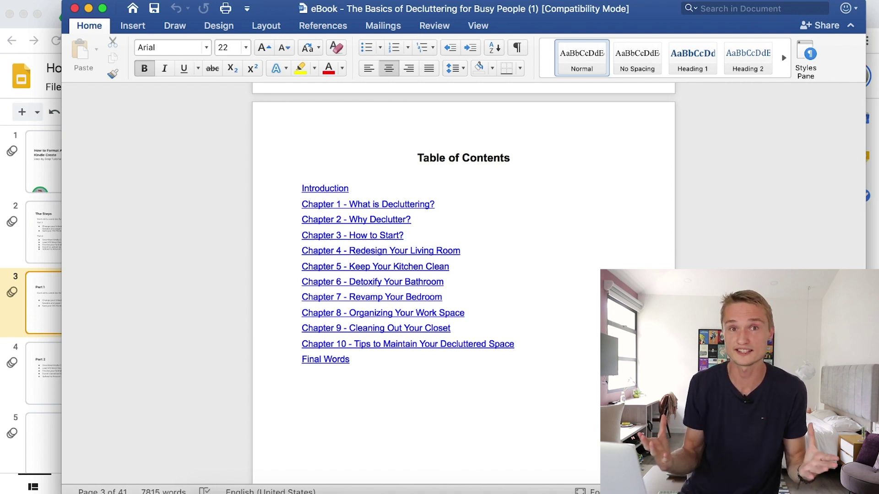
{"action": "left_click_drag", "start_coordinate": [406, 408], "coordinate": [297, 183]}
{"action": "key", "text": "BackSpace"}
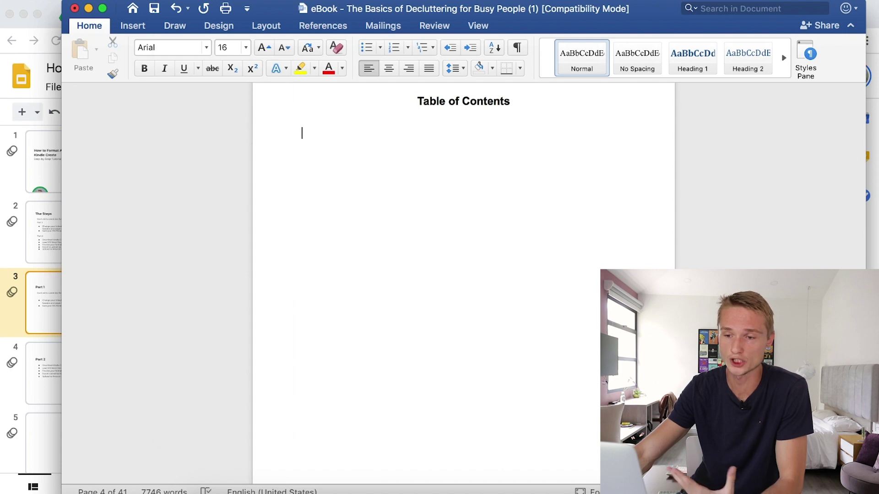
Open the table of contents settings and preview the Classic, Distinctive, Fancy, Modern, Formal and Simple formats
{"action": "left_click", "coordinate": [179, 0]}
{"action": "left_click", "coordinate": [199, 282]}
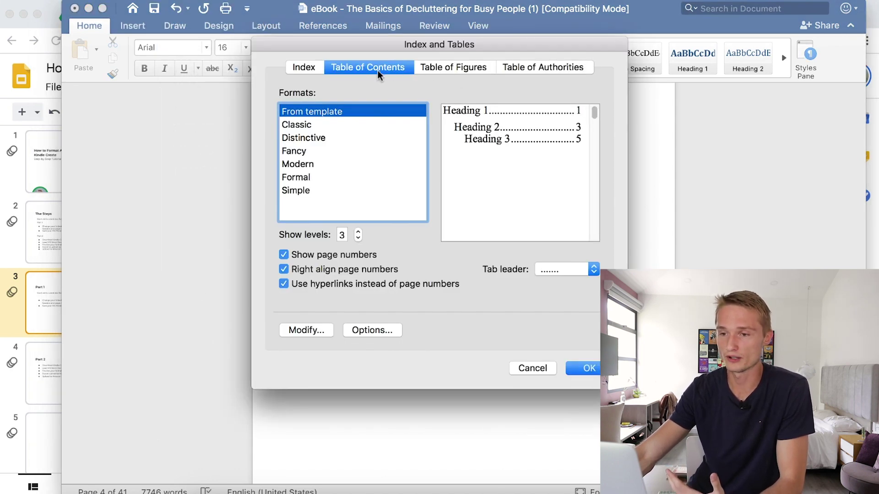
{"action": "left_click", "coordinate": [306, 69]}
{"action": "left_click", "coordinate": [360, 69]}
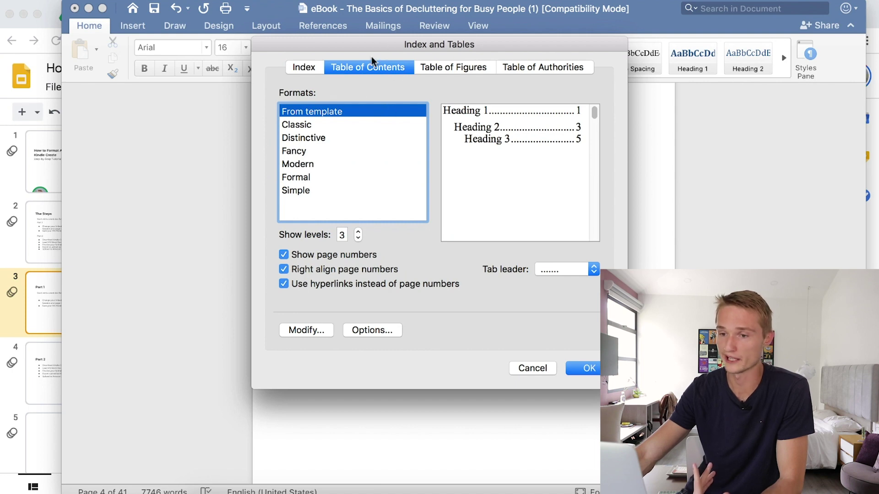
{"action": "left_click", "coordinate": [359, 124]}
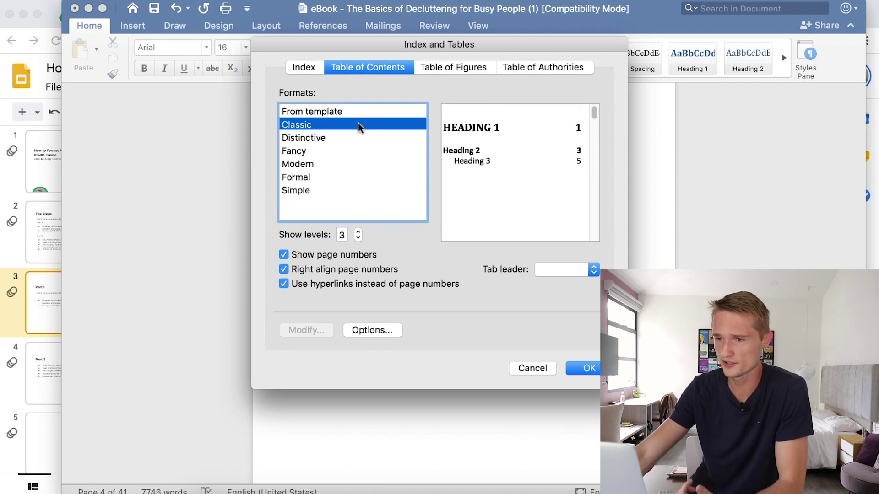
{"action": "left_click", "coordinate": [344, 138]}
{"action": "left_click", "coordinate": [339, 149]}
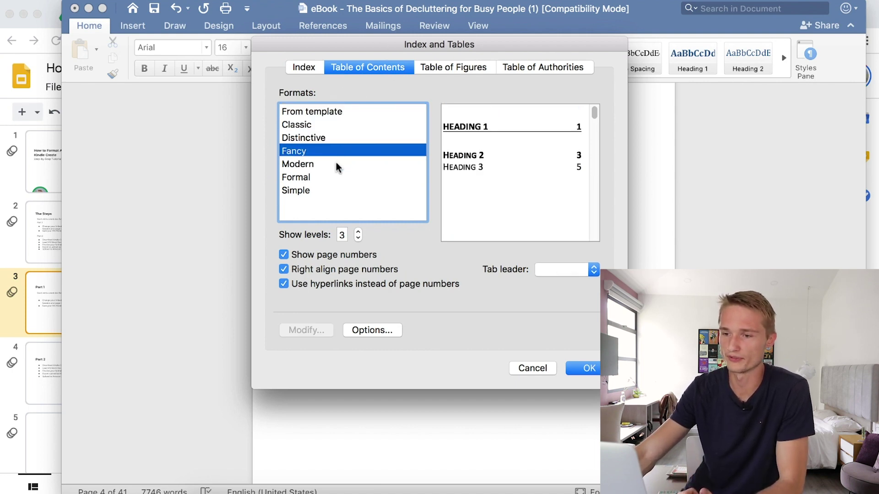
{"action": "left_click", "coordinate": [336, 163]}
{"action": "left_click", "coordinate": [331, 178]}
{"action": "left_click", "coordinate": [332, 190]}
{"action": "left_click", "coordinate": [333, 177]}
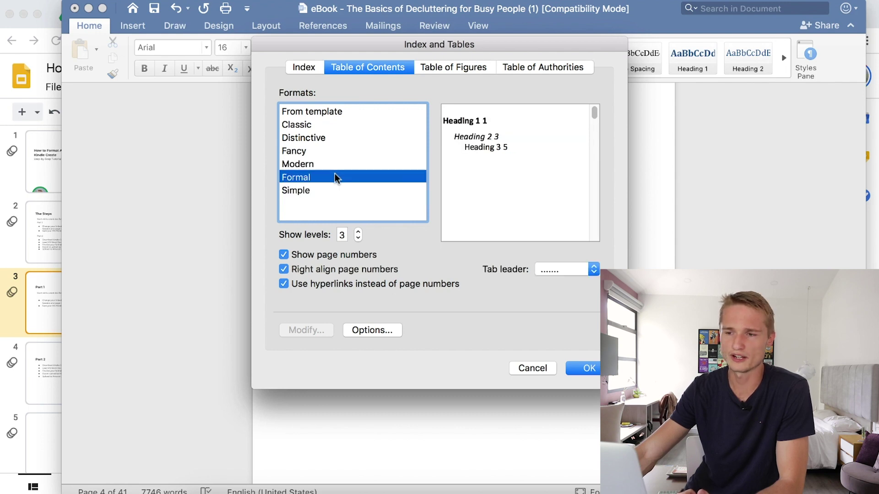
{"action": "left_click", "coordinate": [325, 191]}
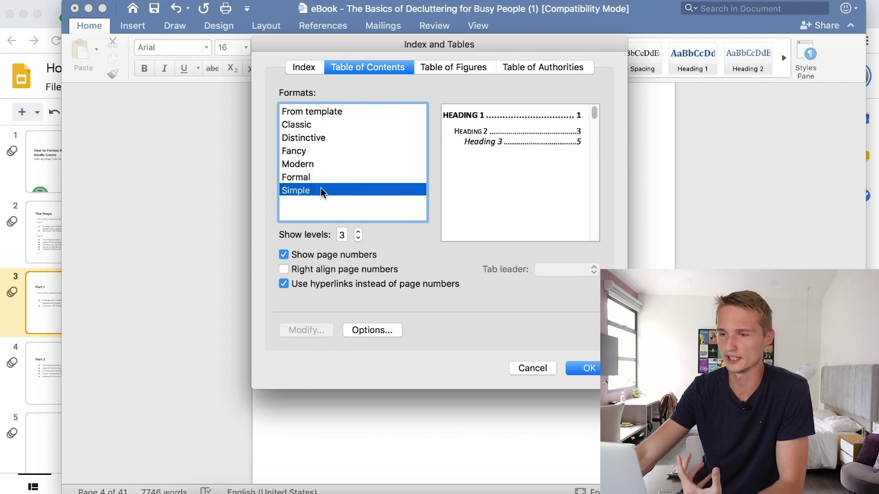
{"action": "left_click", "coordinate": [306, 126]}
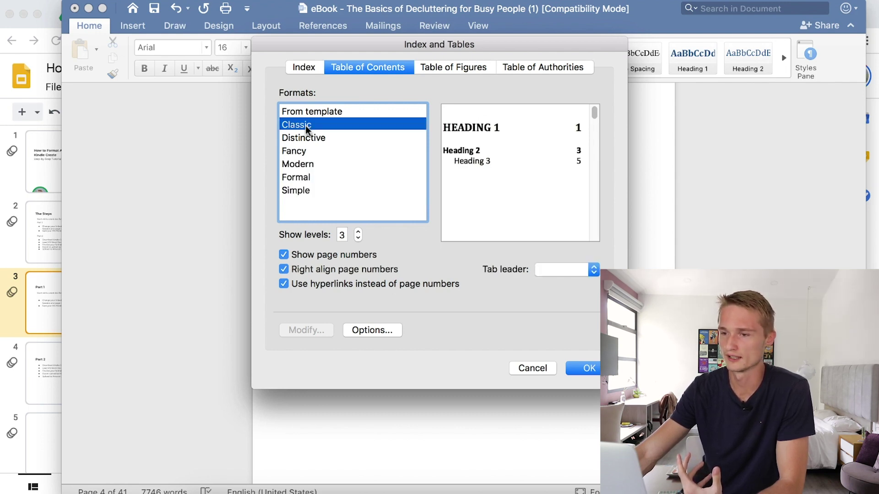
Insert a table of contents beneath the heading in the From template format, with three levels, right-aligned page numbers and a dotted leader
{"action": "left_click", "coordinate": [344, 115]}
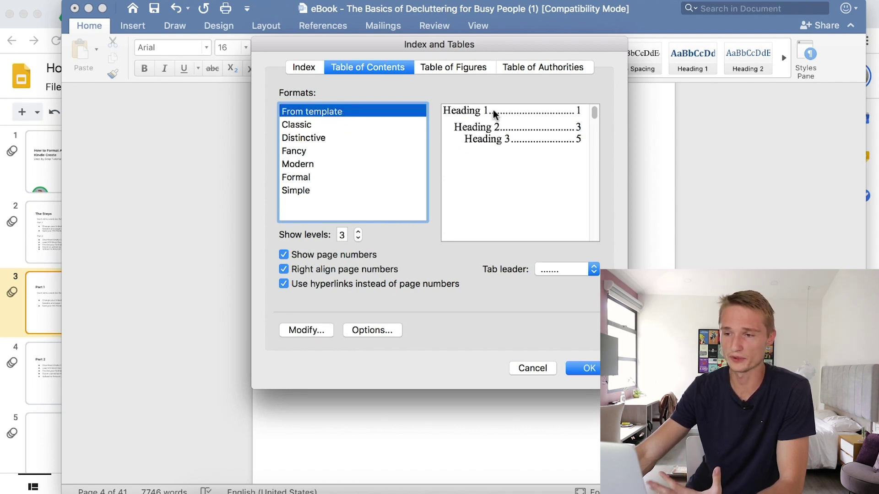
{"action": "left_click", "coordinate": [590, 368]}
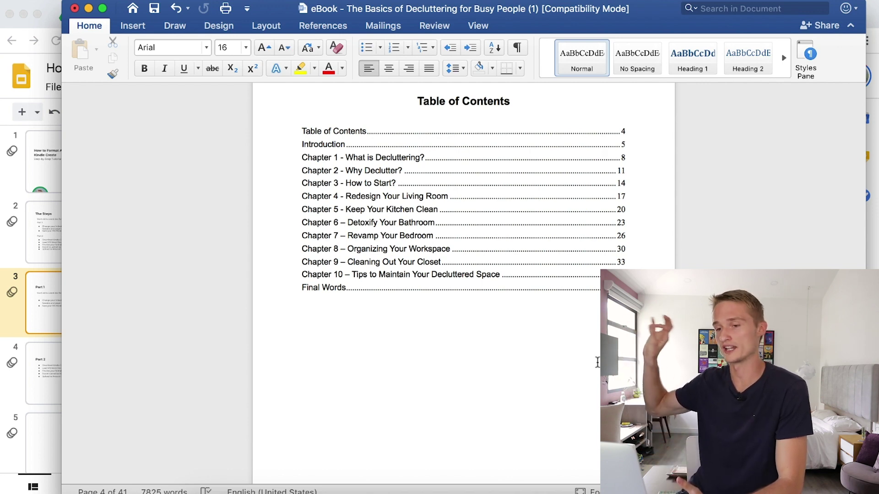
{"action": "left_click_drag", "start_coordinate": [311, 305], "coordinate": [298, 133]}
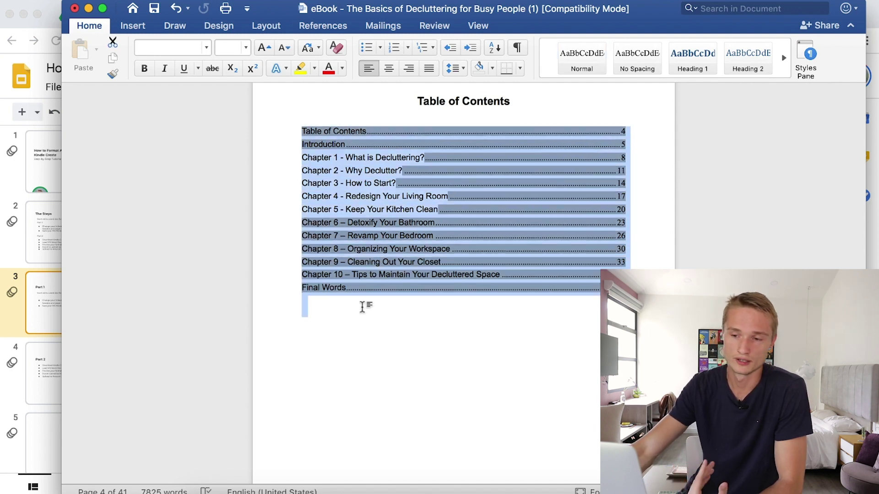
{"action": "left_click", "coordinate": [364, 305]}
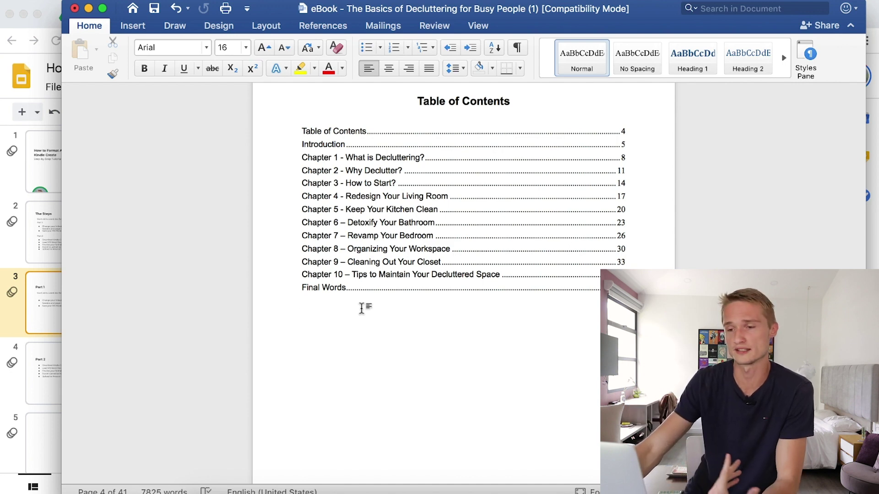
Add a blank line above the first table of contents entry and save the document
{"action": "key", "text": "Up"}
{"action": "key", "text": "Up"}
{"action": "key", "text": "Up"}
{"action": "key", "text": "Up"}
{"action": "key", "text": "Up"}
{"action": "key", "text": "Up"}
{"action": "key", "text": "Up"}
{"action": "key", "text": "Up"}
{"action": "key", "text": "Up"}
{"action": "key", "text": "Up"}
{"action": "key", "text": "Up"}
{"action": "key", "text": "Up"}
{"action": "key", "text": "Up"}
{"action": "key", "text": "Up"}
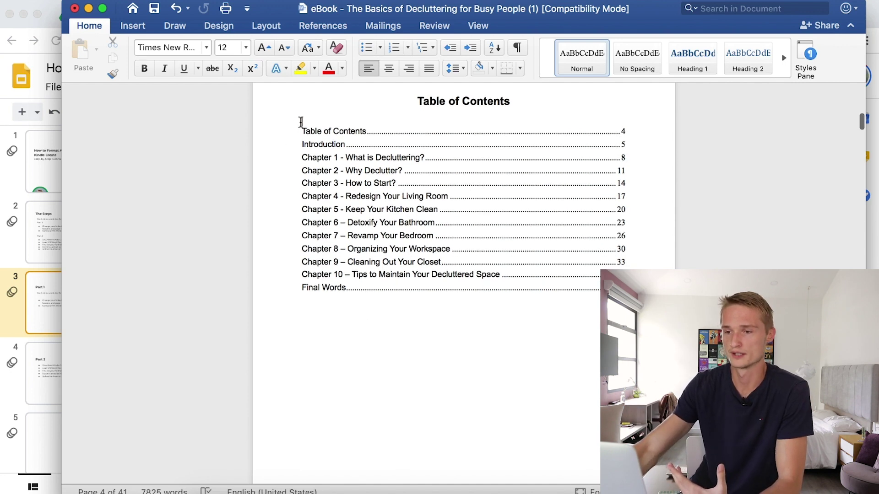
{"action": "key", "text": "Return"}
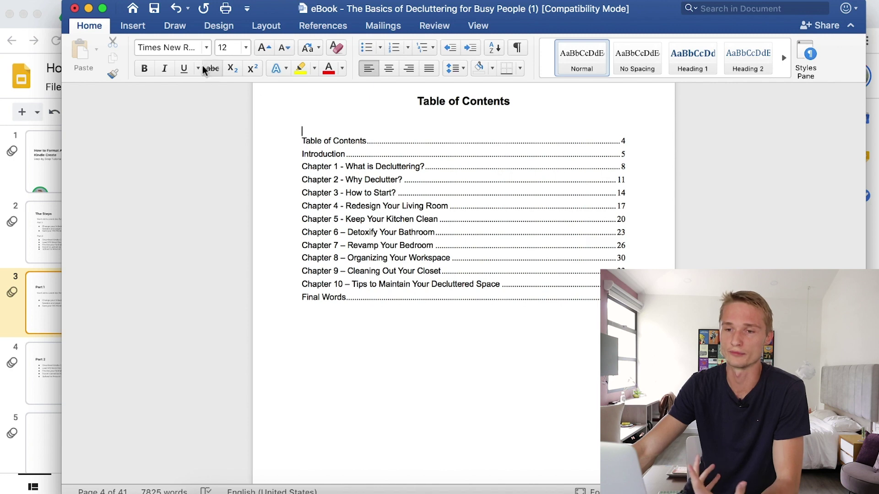
{"action": "left_click", "coordinate": [158, 15]}
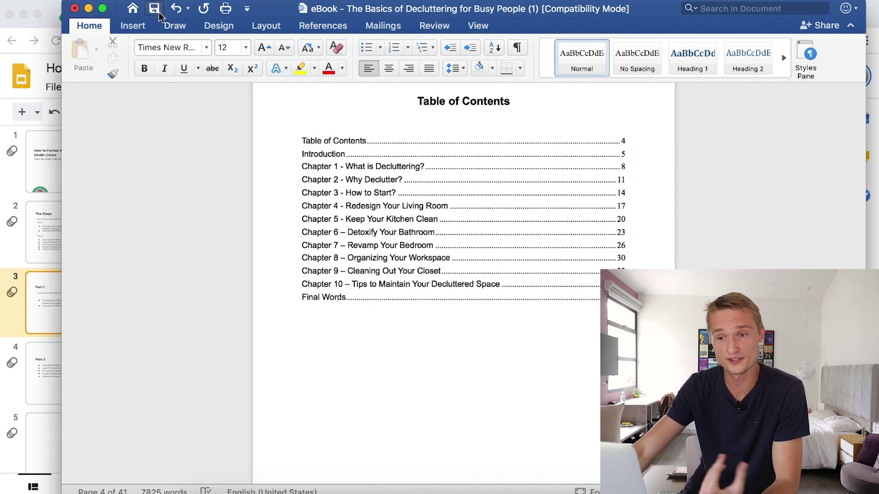
{"action": "left_click", "coordinate": [159, 15]}
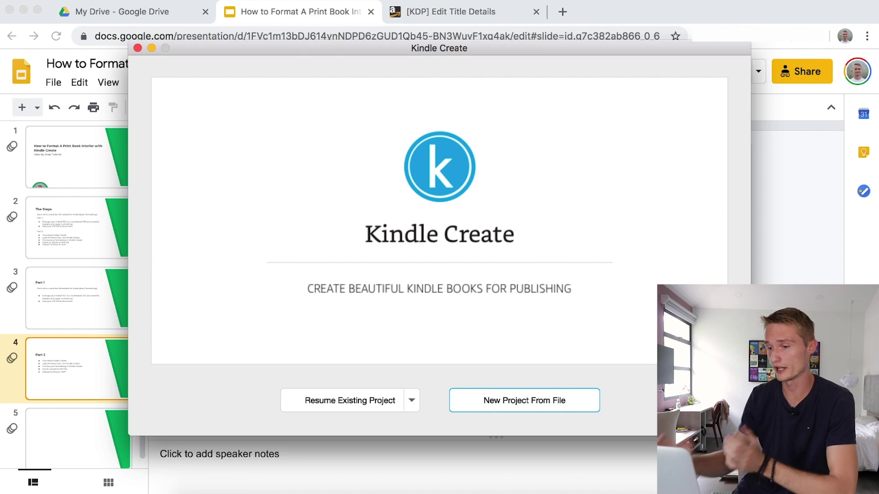
Switch to Kindle Create and start a new English project from "eBook - The Basics of Decluttering for Busy People (1).docx", using the Novels and Narrative Non-fiction type
{"action": "left_click", "coordinate": [571, 407]}
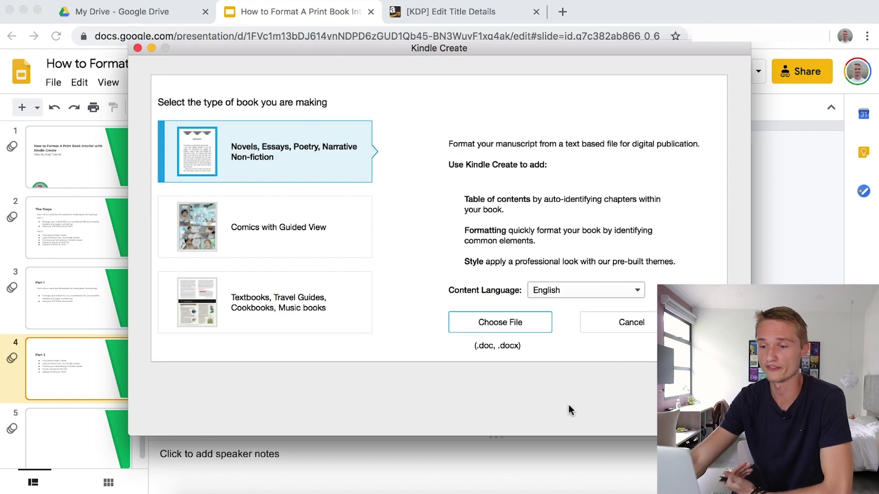
{"action": "left_click", "coordinate": [513, 327]}
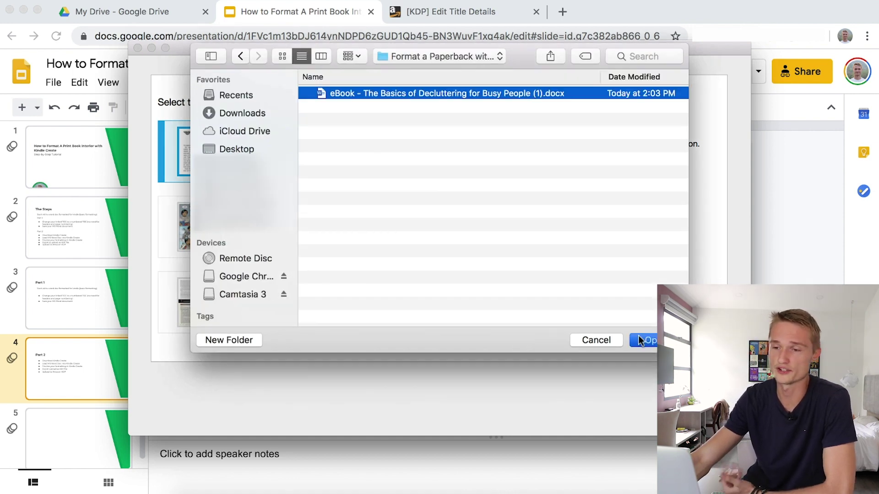
{"action": "left_click", "coordinate": [640, 340]}
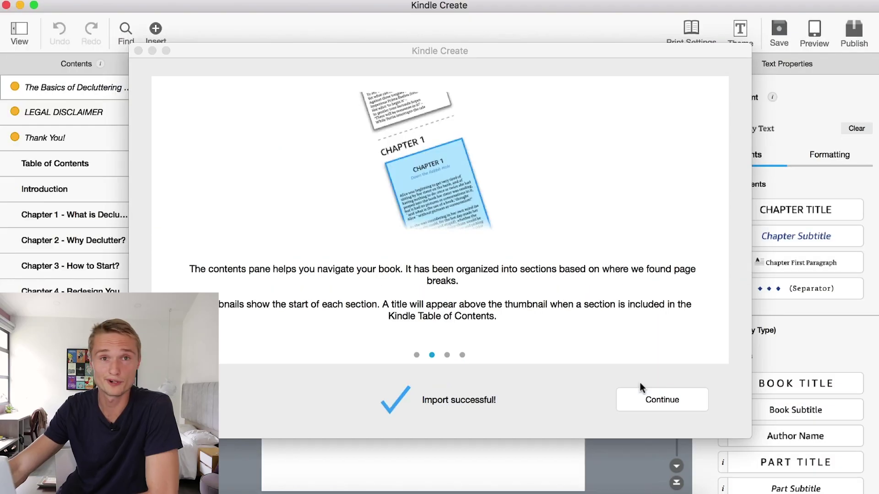
Continue past the import introduction, start automatic chapter title detection and accept the selected suggested titles
{"action": "left_click", "coordinate": [640, 400]}
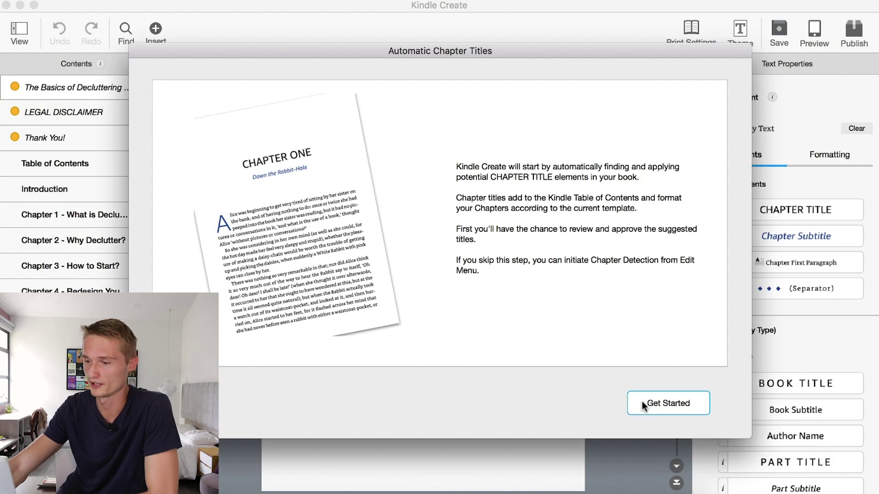
{"action": "left_click", "coordinate": [643, 404]}
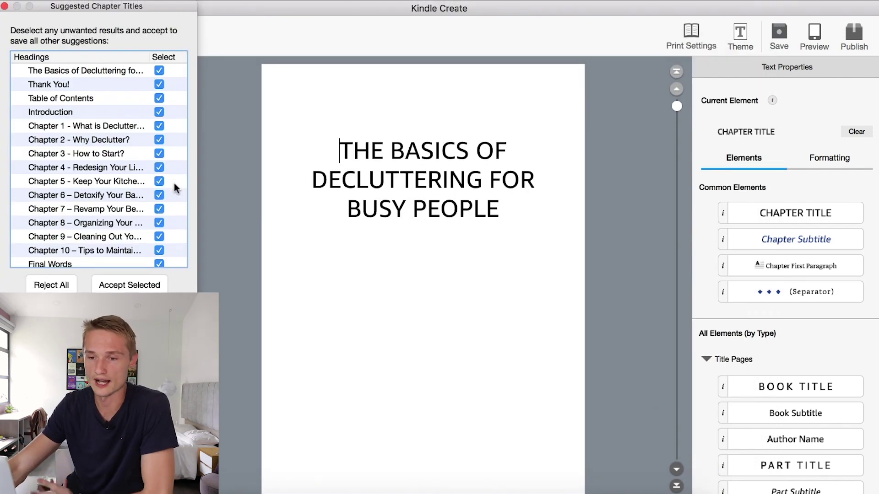
{"action": "scroll", "coordinate": [174, 183], "scroll_direction": "down", "scroll_amount": 1}
{"action": "scroll", "coordinate": [174, 184], "scroll_direction": "up", "scroll_amount": 1}
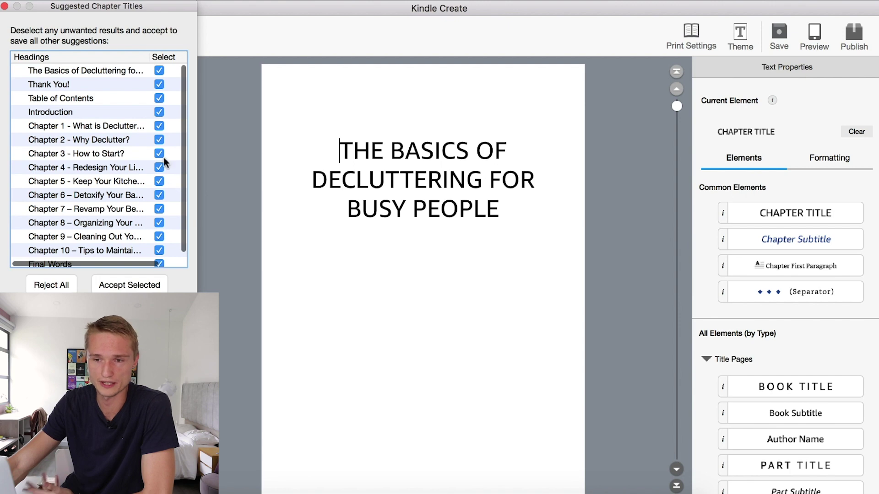
{"action": "left_click", "coordinate": [158, 84]}
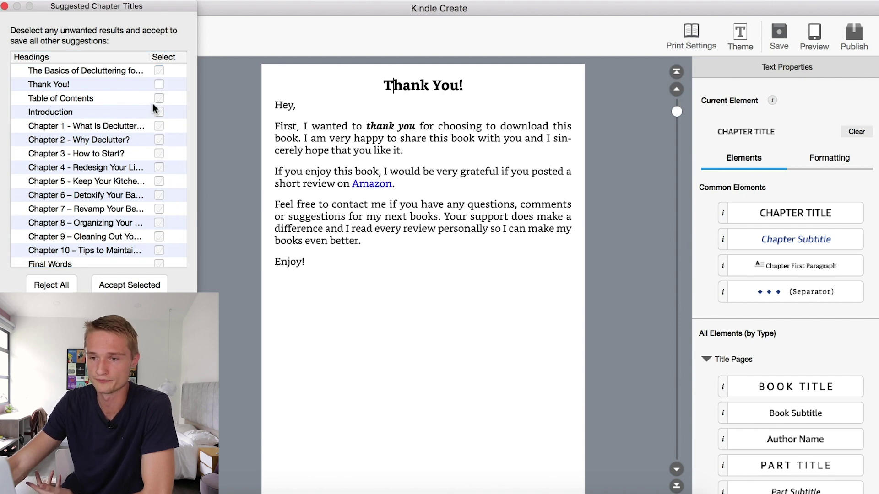
{"action": "left_click", "coordinate": [120, 284]}
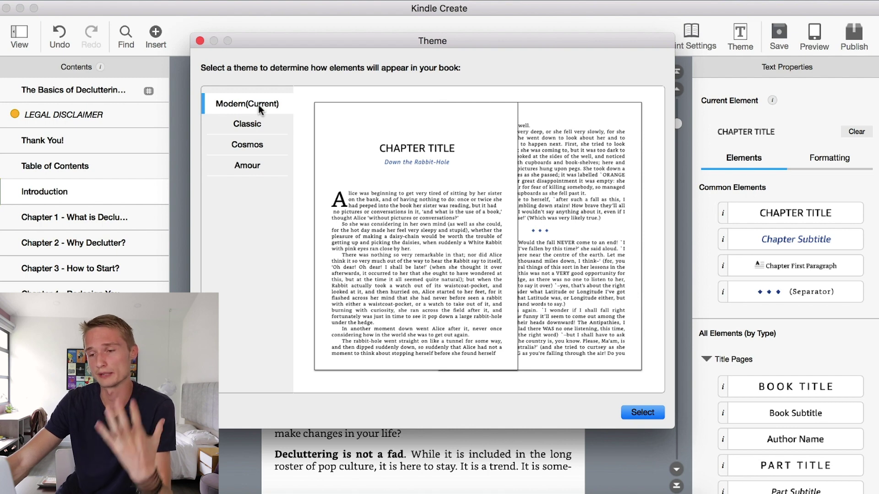
Compare the Classic, Cosmos and Amour themes, and choose the Modern theme for the book
{"action": "left_click", "coordinate": [255, 122]}
{"action": "left_click", "coordinate": [259, 146]}
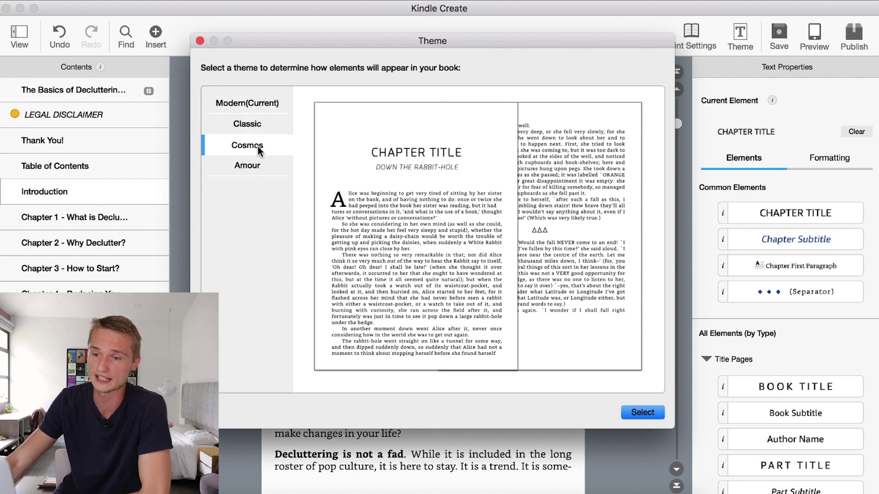
{"action": "left_click", "coordinate": [258, 167]}
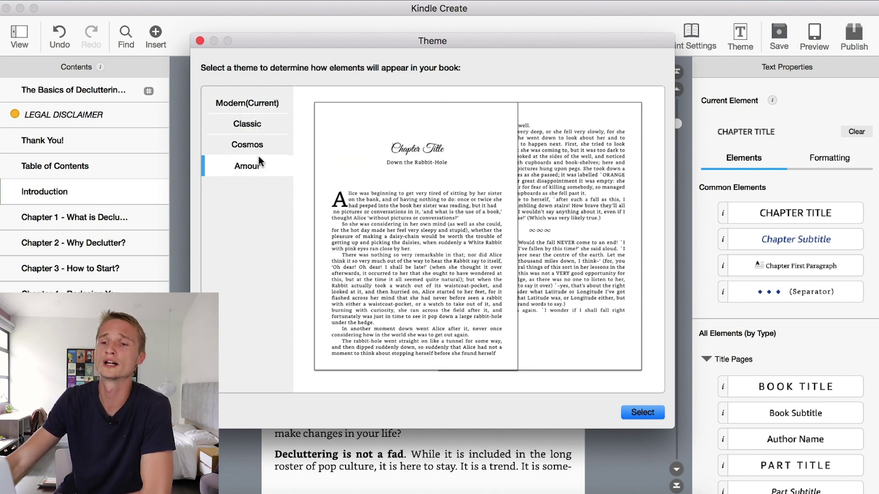
{"action": "left_click", "coordinate": [243, 109]}
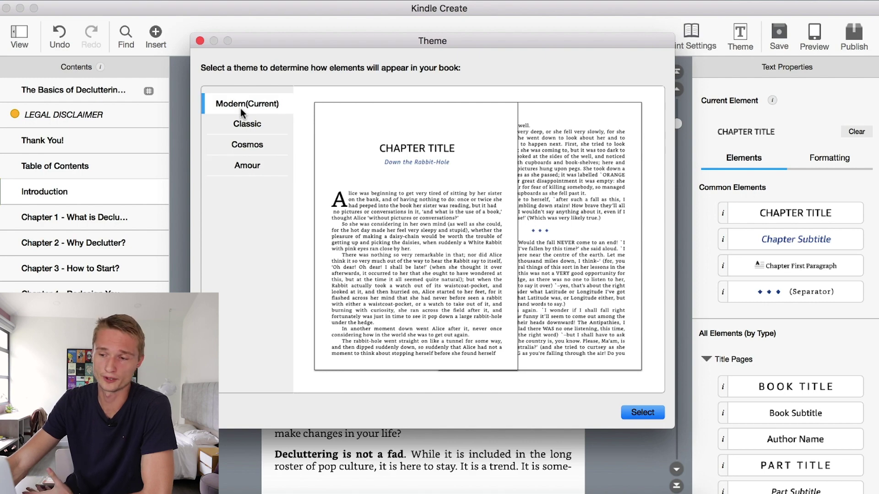
{"action": "left_click", "coordinate": [640, 413]}
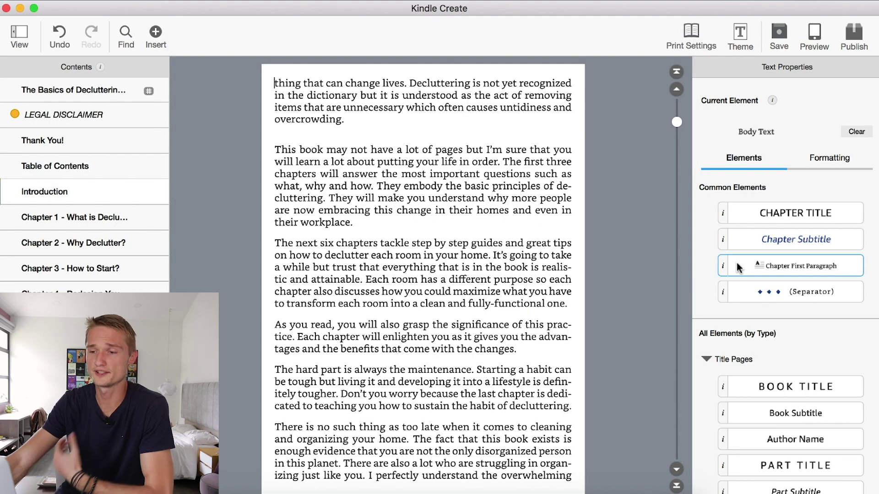
Review the formatted book pages from the Introduction through Chapter 2
{"action": "scroll", "coordinate": [571, 304], "scroll_direction": "down", "scroll_amount": 5}
{"action": "scroll", "coordinate": [573, 305], "scroll_direction": "down", "scroll_amount": 3}
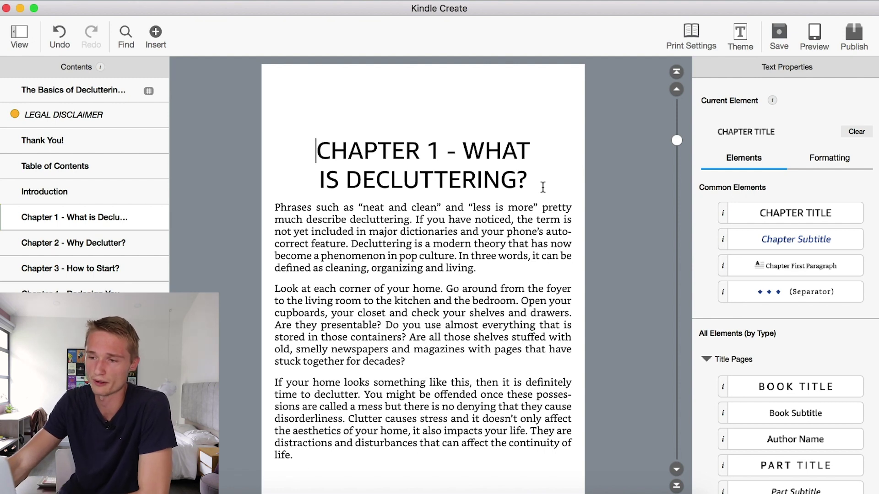
{"action": "scroll", "coordinate": [589, 286], "scroll_direction": "down", "scroll_amount": 15}
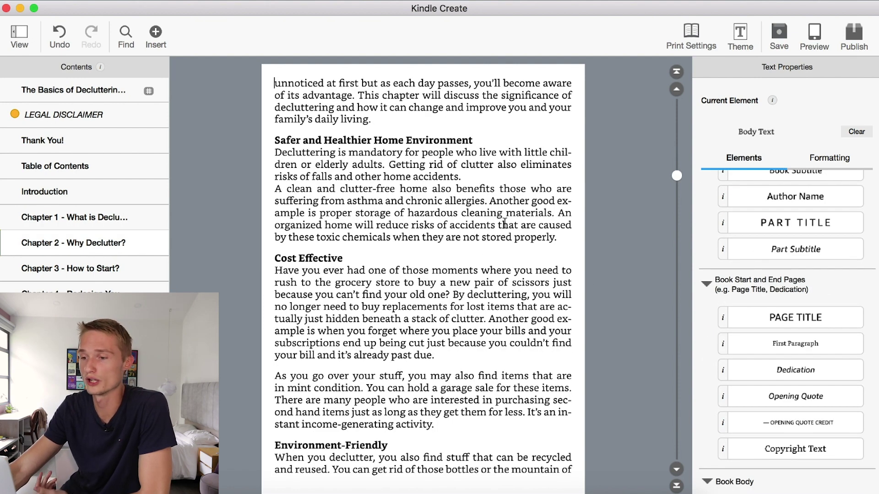
Apply the First Paragraph element to the "A clean and clutter-free home" paragraph and Opening Quote to the paragraph under "Cost Effective"
{"action": "left_click_drag", "start_coordinate": [557, 237], "coordinate": [254, 191]}
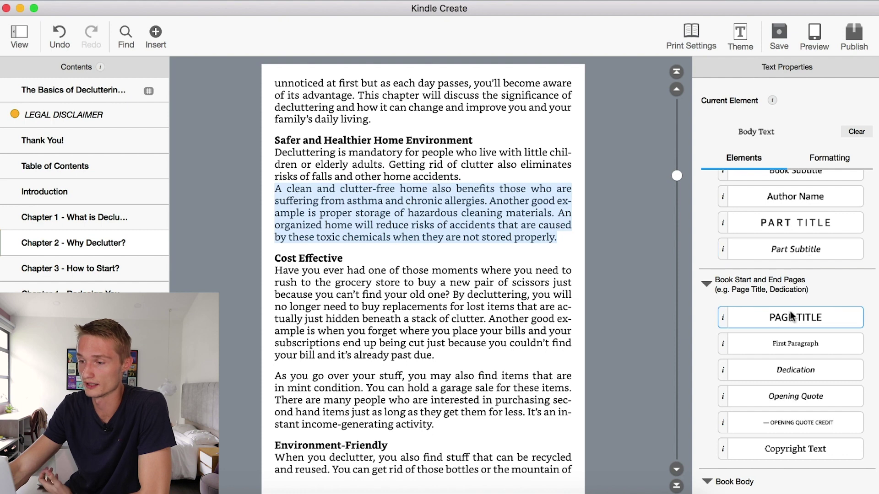
{"action": "left_click", "coordinate": [791, 351]}
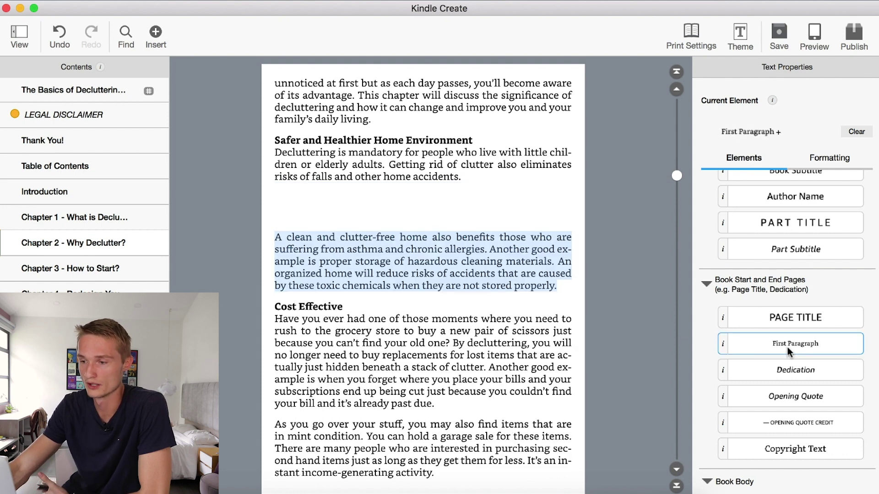
{"action": "left_click", "coordinate": [332, 330]}
{"action": "left_click_drag", "start_coordinate": [434, 403], "coordinate": [249, 317]}
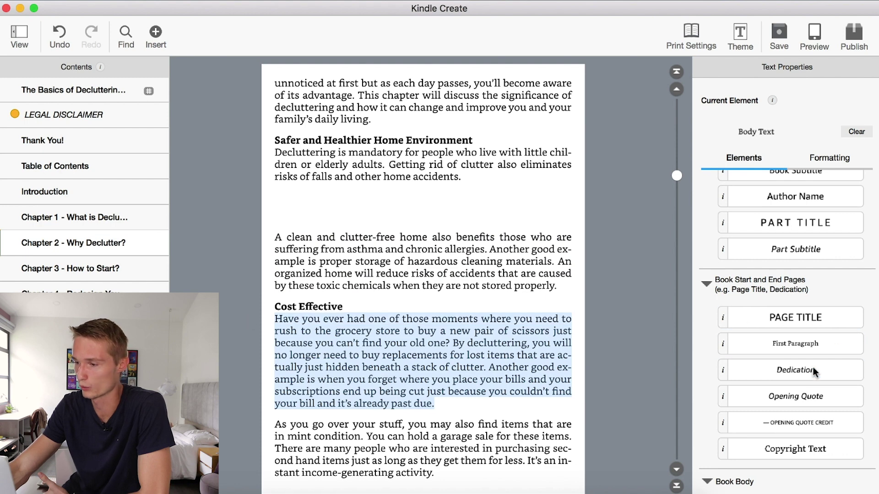
{"action": "left_click", "coordinate": [809, 397]}
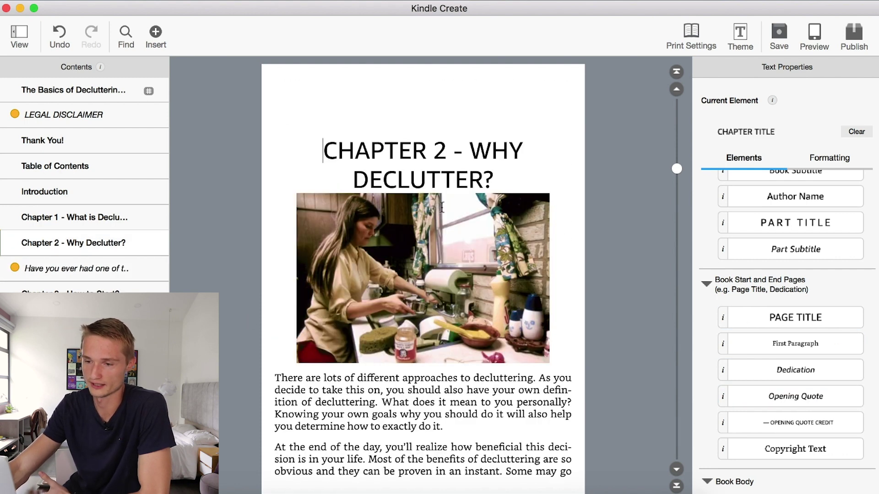
Enable a set font face of Bookerly (serif) for the selected text in the "A clean and clutter-free home" paragraph
{"action": "left_click", "coordinate": [448, 234]}
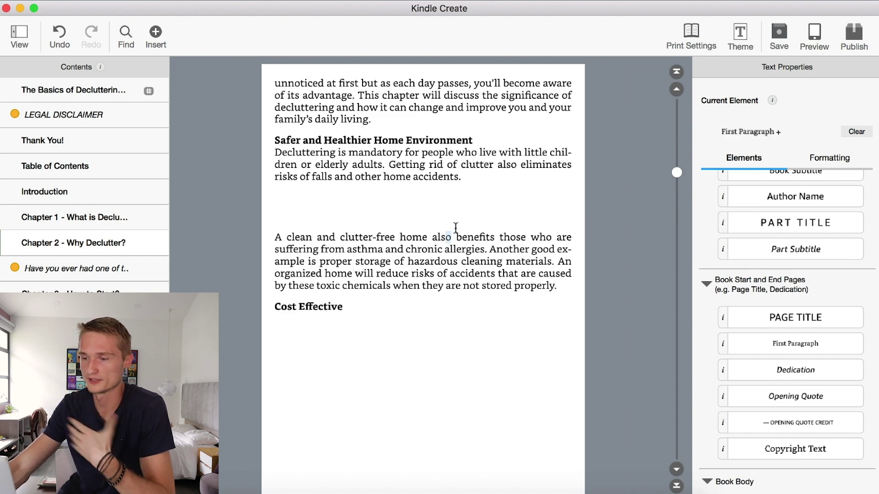
{"action": "left_click", "coordinate": [812, 157]}
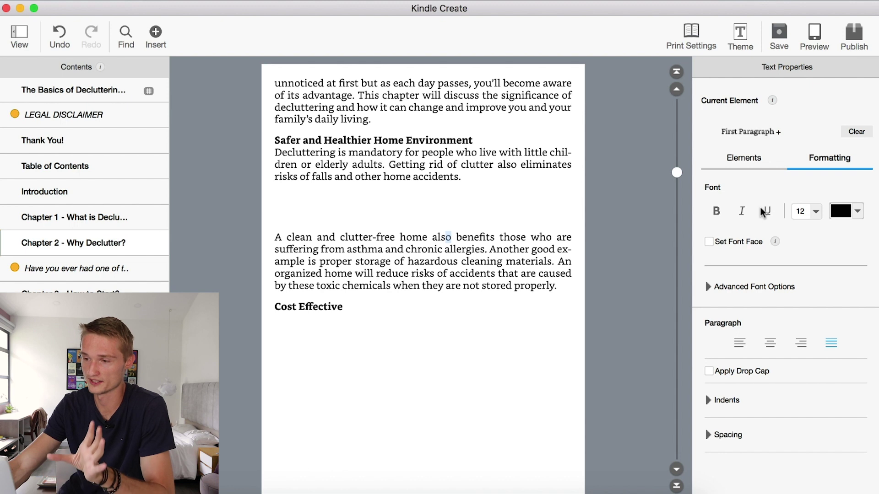
{"action": "left_click", "coordinate": [732, 242]}
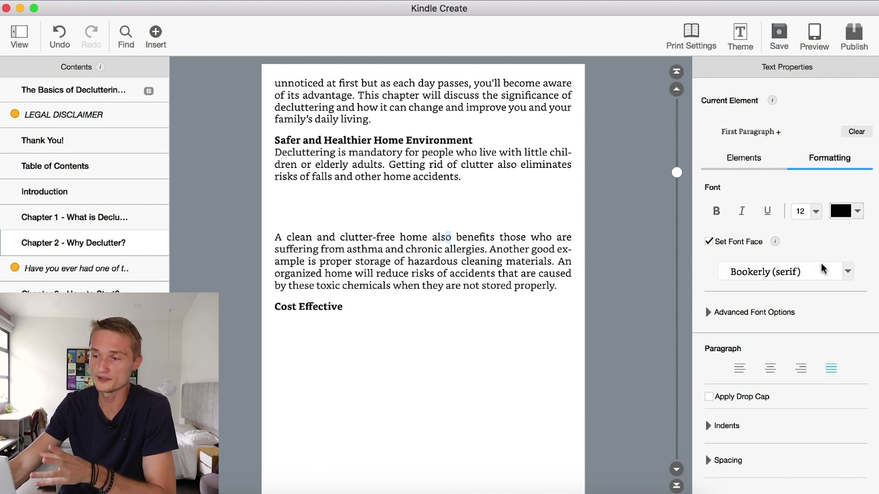
{"action": "left_click", "coordinate": [847, 272]}
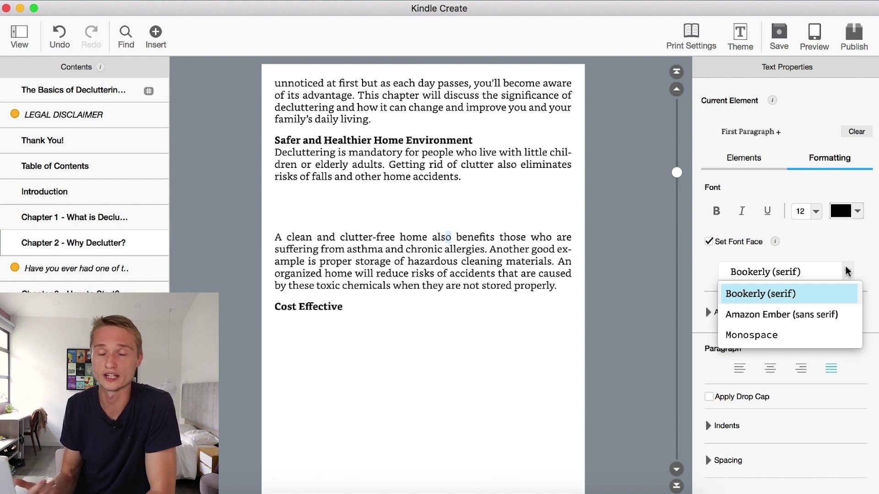
{"action": "left_click", "coordinate": [847, 272]}
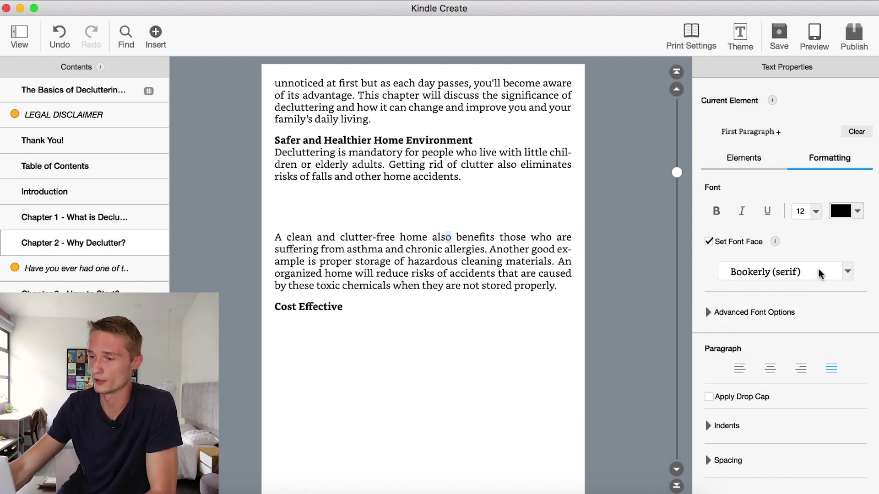
Examine the font size, colour and style options for the selected text
{"action": "left_click", "coordinate": [816, 211]}
{"action": "left_click", "coordinate": [817, 211]}
{"action": "left_click", "coordinate": [857, 211]}
{"action": "left_click", "coordinate": [857, 211]}
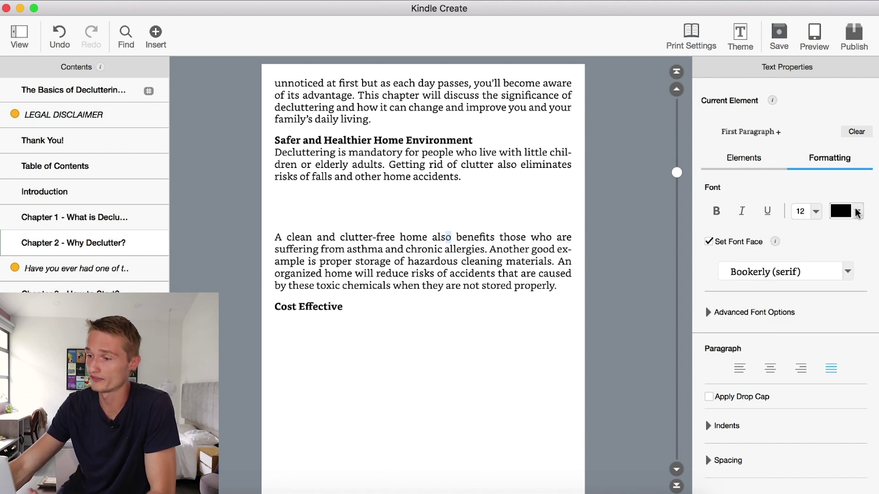
{"action": "left_click", "coordinate": [858, 211]}
{"action": "left_click", "coordinate": [857, 211]}
{"action": "left_click", "coordinate": [726, 211]}
{"action": "left_click", "coordinate": [727, 210]}
Examine the paragraph indent and spacing options for the "A clean and clutter-free home" paragraph, and return to the book elements
{"action": "left_click", "coordinate": [465, 288]}
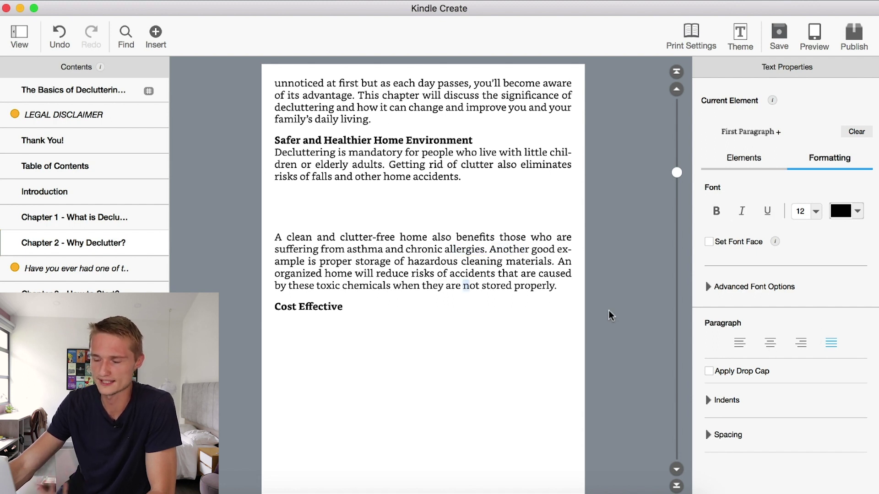
{"action": "left_click", "coordinate": [726, 401]}
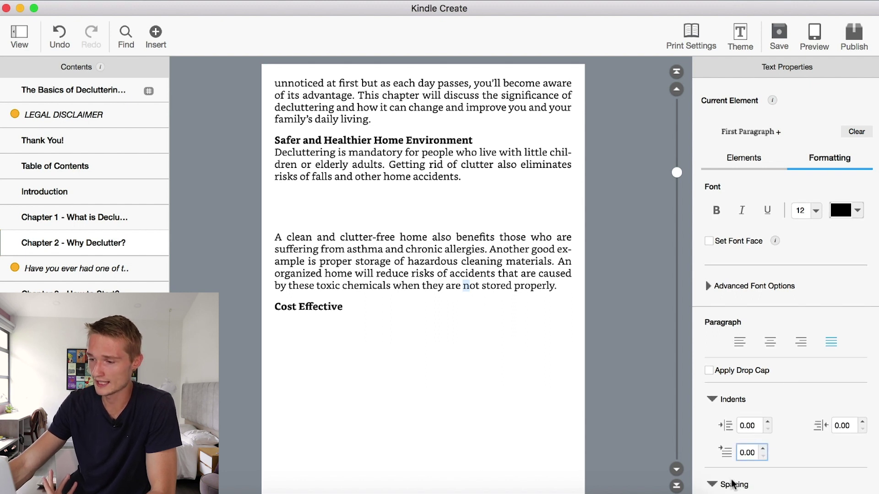
{"action": "left_click", "coordinate": [772, 480]}
{"action": "left_click", "coordinate": [738, 158]}
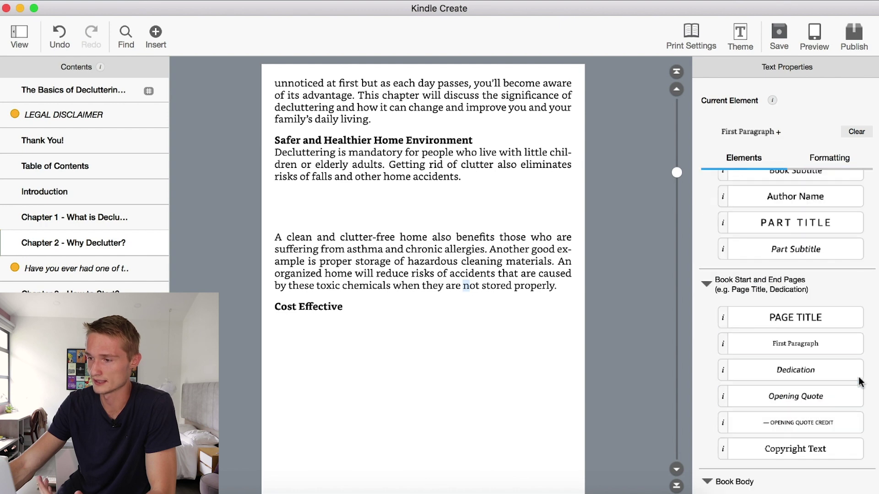
Add an empty line after the first paragraph of "Safer and Healthier Home Environment" and insert a Separator element there
{"action": "left_click", "coordinate": [371, 204]}
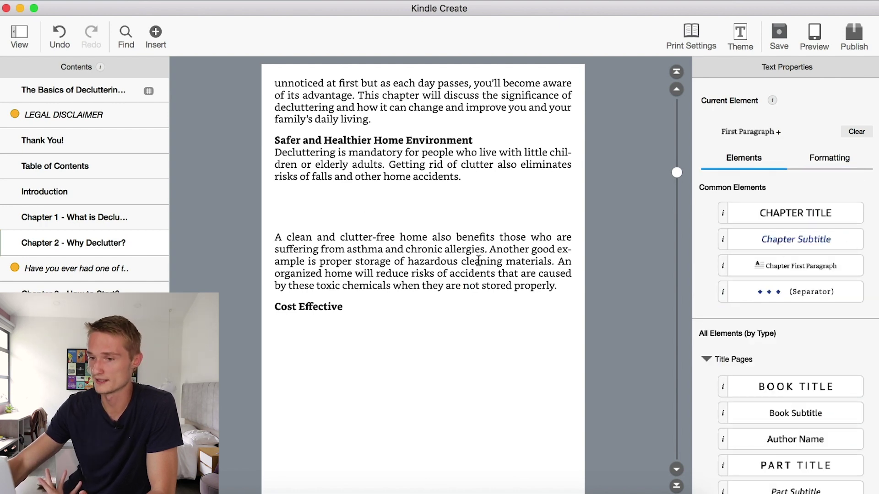
{"action": "key", "text": "Return"}
{"action": "key", "text": "Up"}
{"action": "key", "text": "Up"}
{"action": "key", "text": "Up"}
{"action": "key", "text": "Up"}
{"action": "key", "text": "Up"}
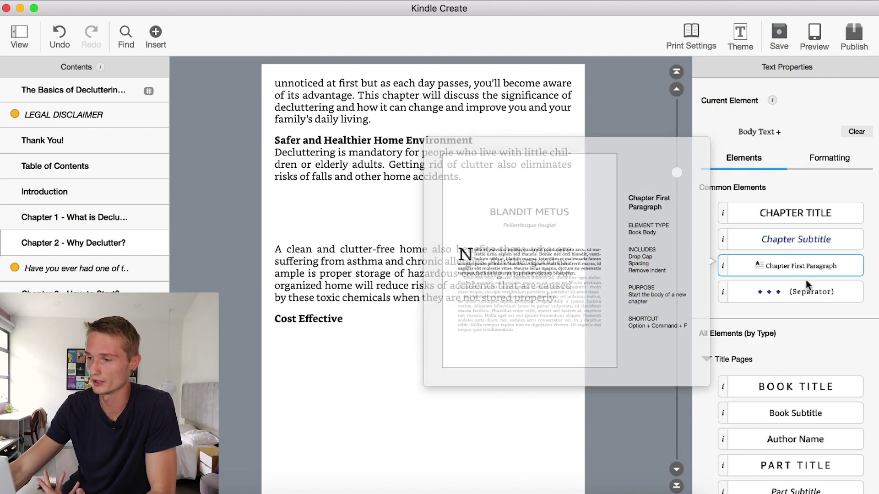
{"action": "left_click", "coordinate": [805, 290]}
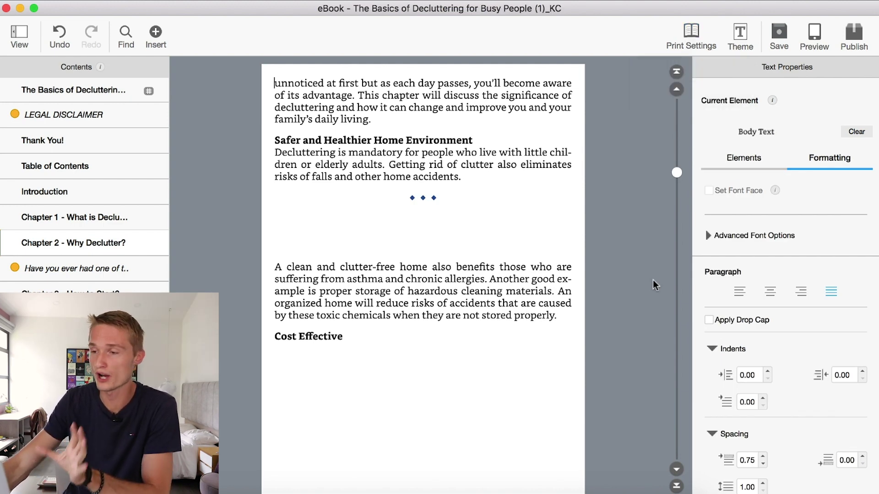
Set the print layout with author name and book title in the outer header corners and page numbers centred at the bottom
{"action": "left_click", "coordinate": [694, 46]}
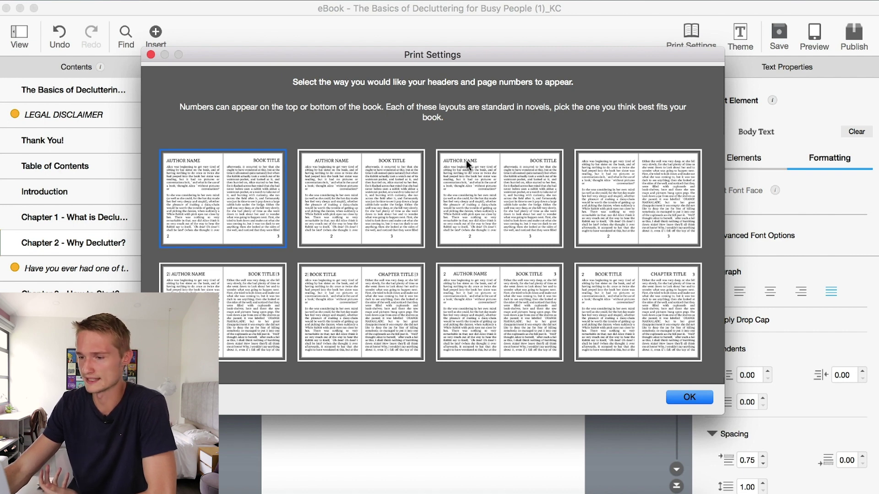
{"action": "left_click", "coordinate": [463, 182]}
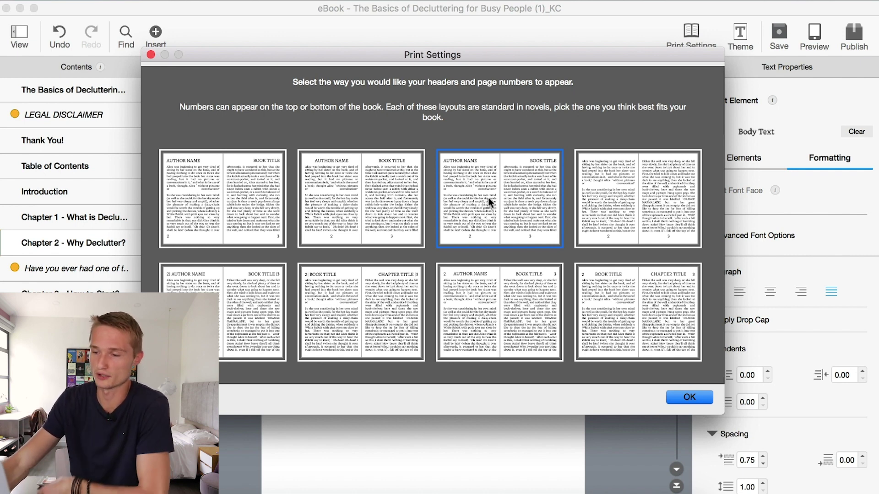
{"action": "left_click", "coordinate": [686, 396]}
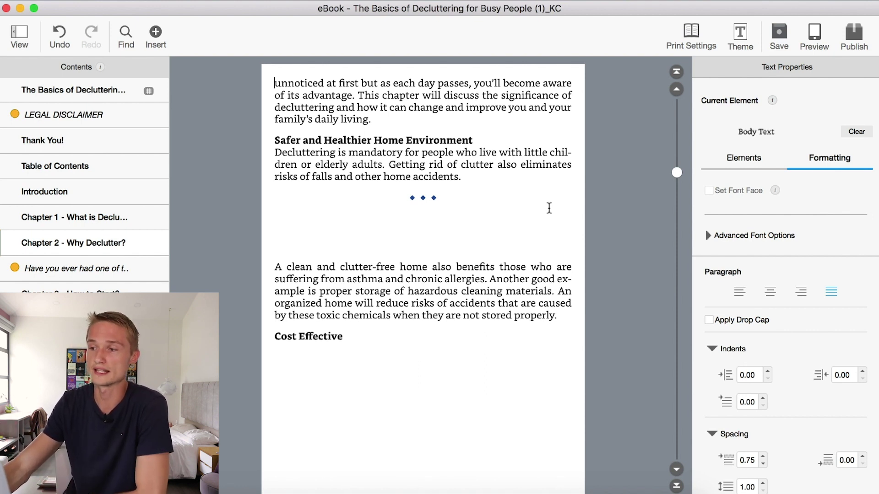
Publish the book as a .kpf file in the "Format a Paperback with Kindle Create" folder and dismiss the completion dialog
{"action": "left_click", "coordinate": [845, 28]}
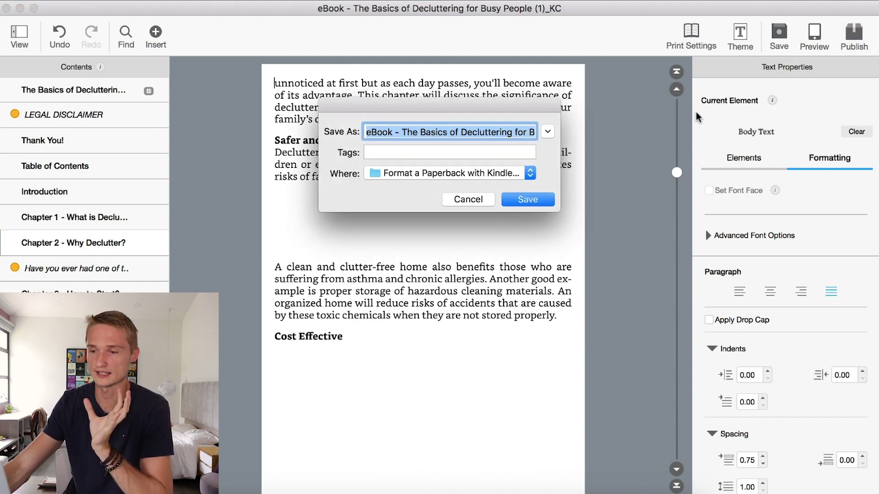
{"action": "left_click", "coordinate": [519, 198]}
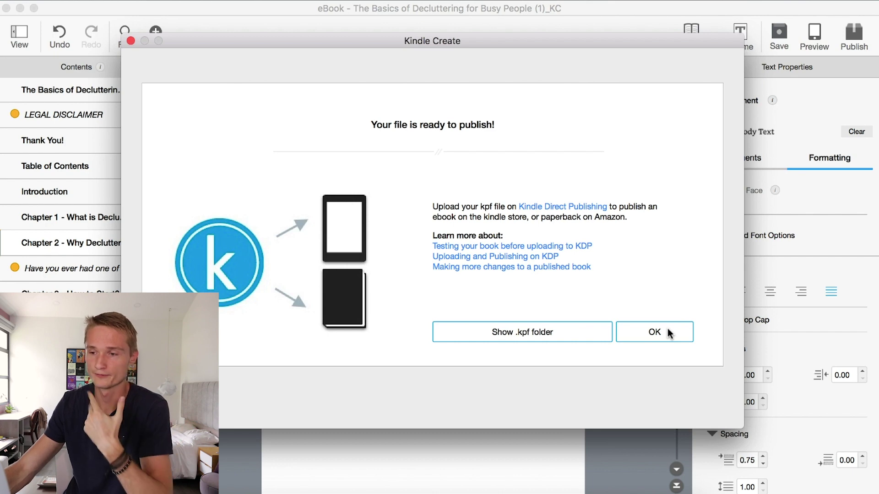
{"action": "left_click", "coordinate": [655, 332]}
Browse to the "eBook - The Basics of Decluttering for Busy People (1)_KC" project folder in Finder and open its .kcb file
{"action": "left_click", "coordinate": [166, 102]}
{"action": "double_click", "coordinate": [428, 141]}
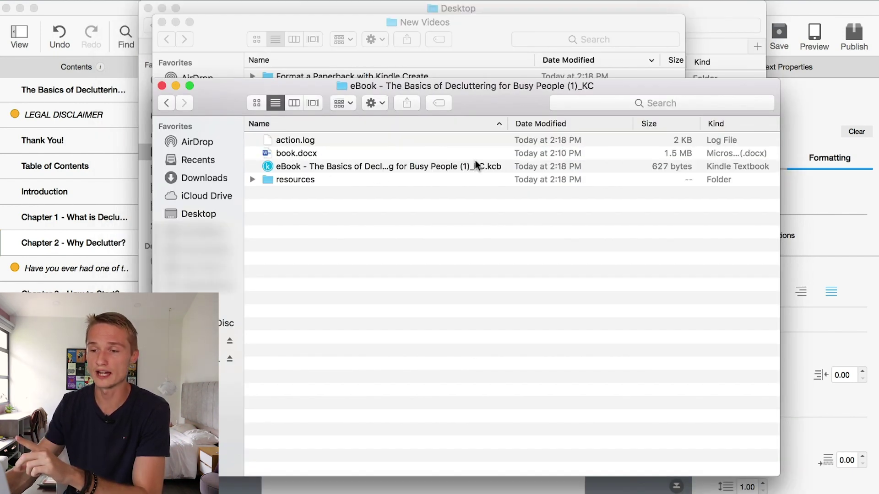
{"action": "double_click", "coordinate": [499, 167]}
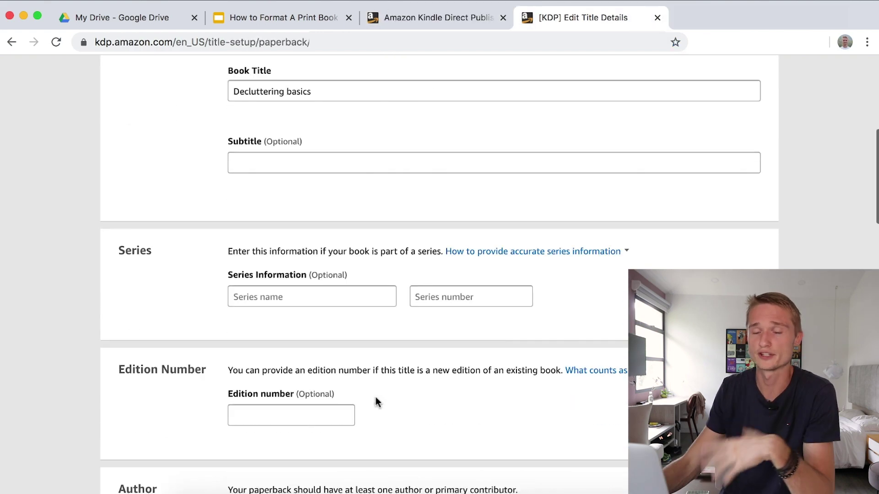
Review the paperback details on Kindle Direct Publishing in the browser, and choose 5 x 8 in as the trim size
{"action": "scroll", "coordinate": [377, 397], "scroll_direction": "down", "scroll_amount": 4}
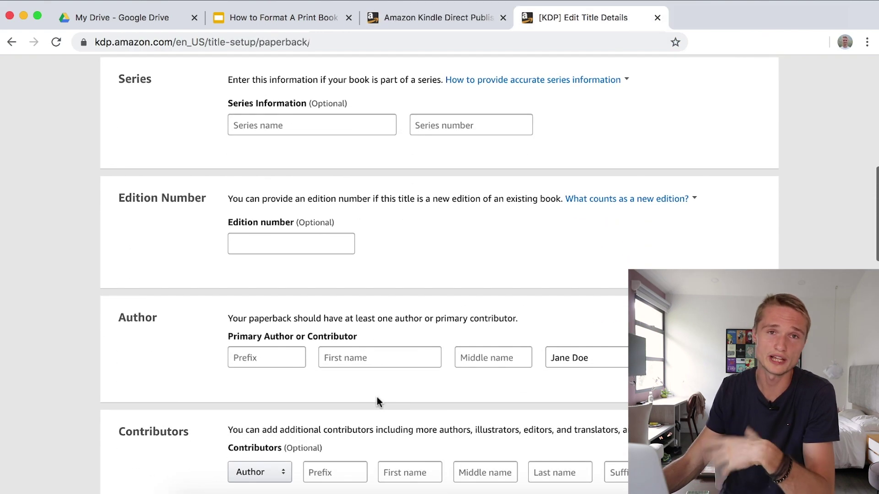
{"action": "scroll", "coordinate": [377, 397], "scroll_direction": "up", "scroll_amount": 10}
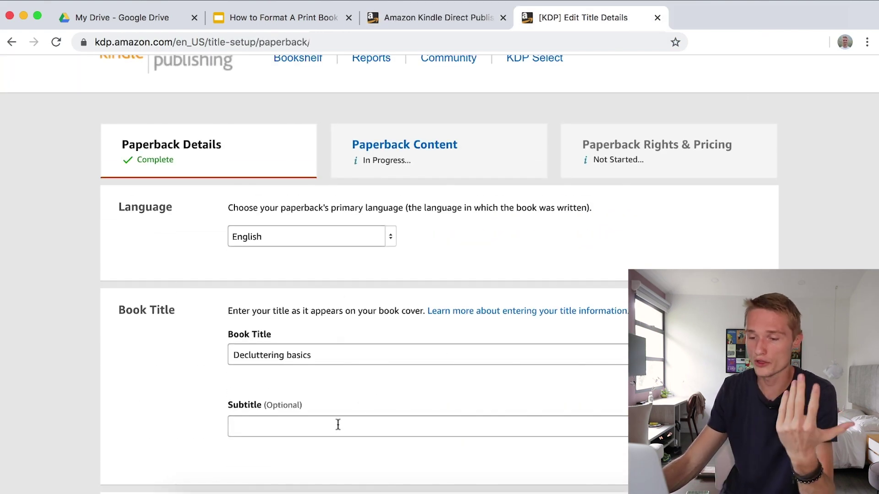
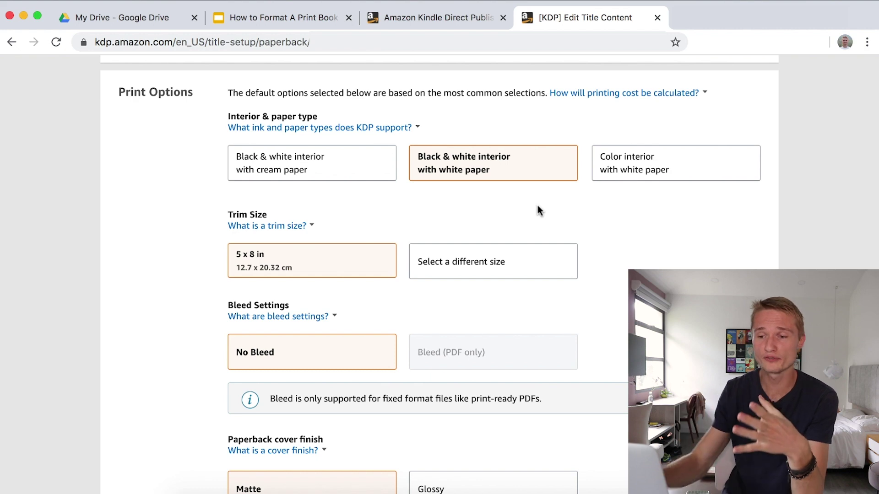
{"action": "left_click", "coordinate": [482, 279]}
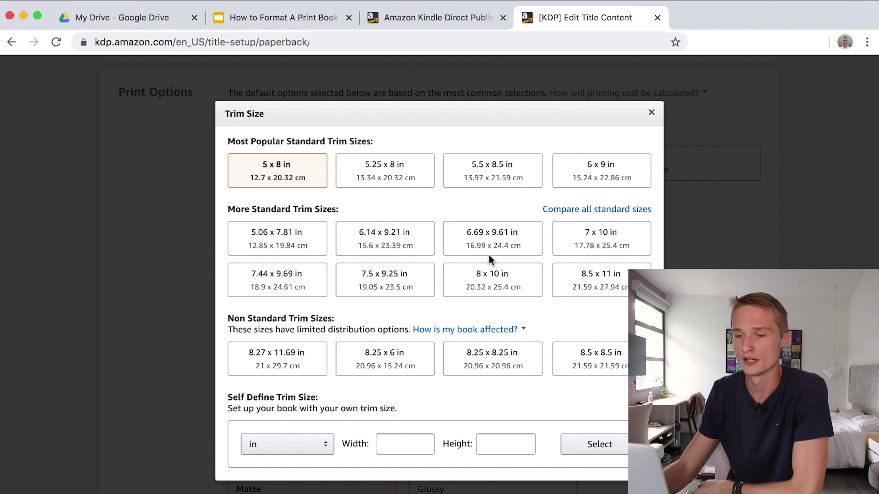
{"action": "left_click", "coordinate": [297, 166]}
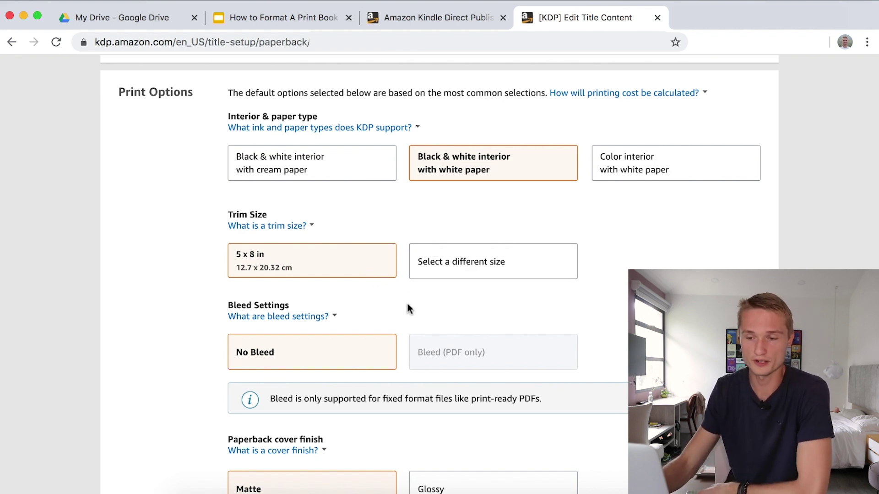
Upload "eBook - The Basics of Decluttering for Busy People (1).kpf" as the paperback manuscript
{"action": "scroll", "coordinate": [405, 314], "scroll_direction": "down", "scroll_amount": 2}
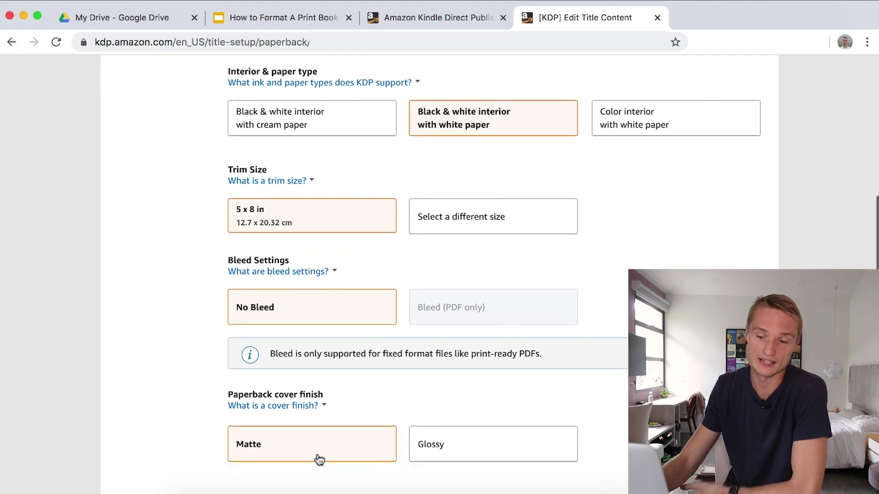
{"action": "scroll", "coordinate": [378, 430], "scroll_direction": "down", "scroll_amount": 5}
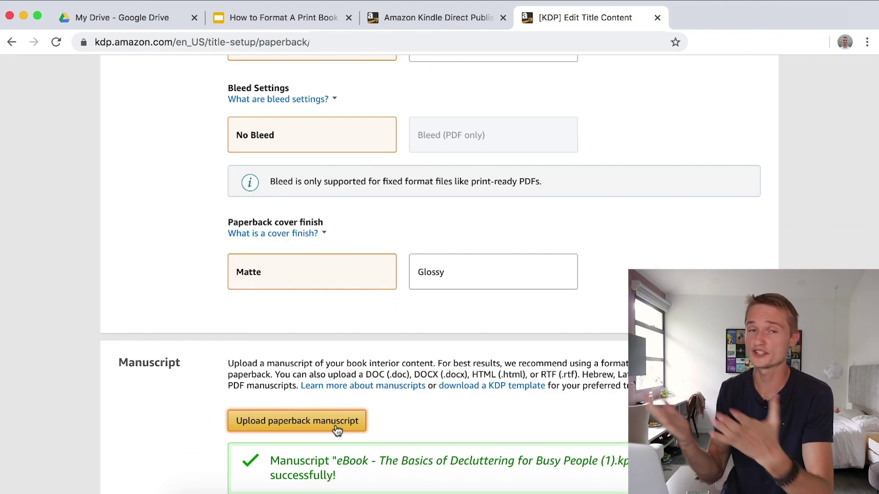
{"action": "left_click", "coordinate": [337, 430]}
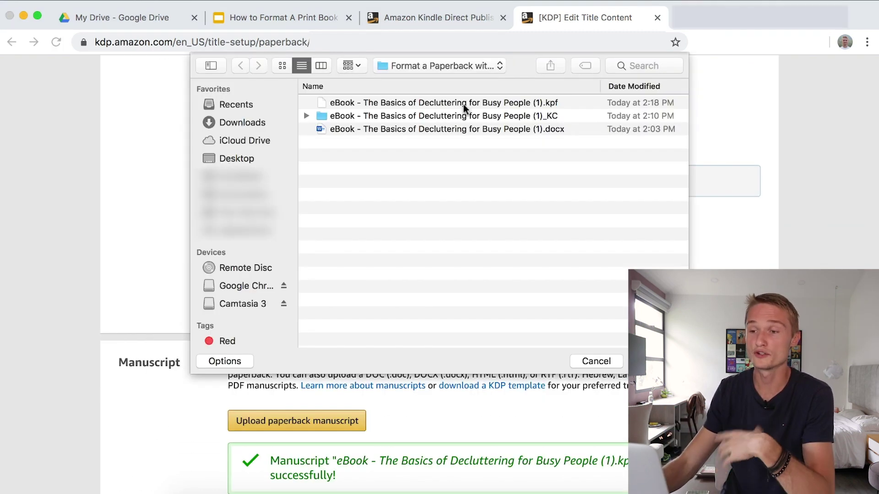
{"action": "left_click", "coordinate": [465, 109]}
{"action": "left_click", "coordinate": [650, 361]}
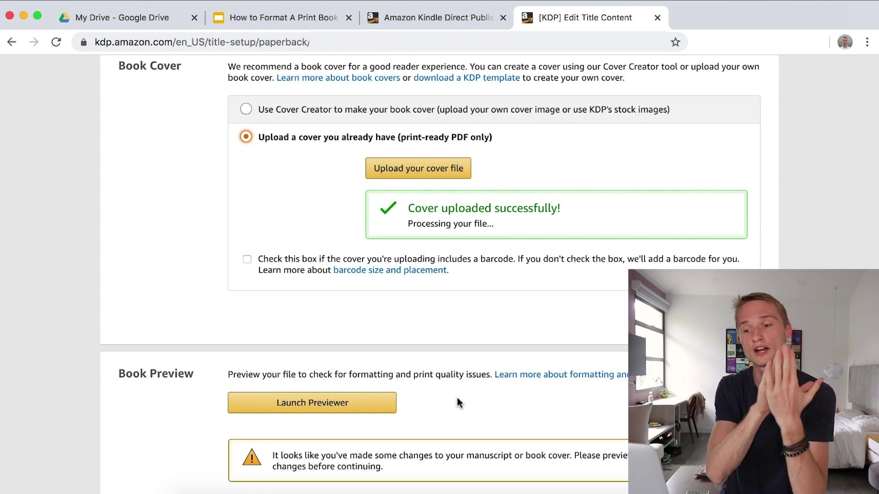
Launch the print previewer and page through the Chapter 1 spreads to the opening of Chapter 2
{"action": "left_click", "coordinate": [355, 408]}
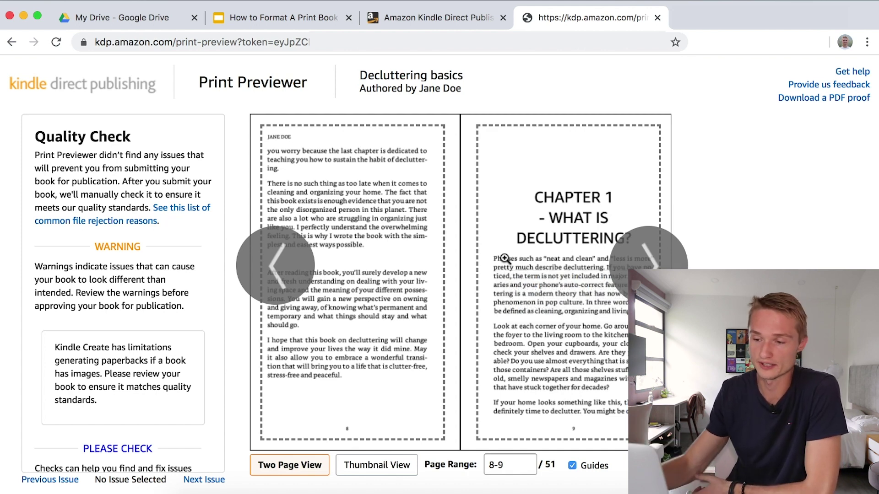
{"action": "left_click", "coordinate": [649, 262]}
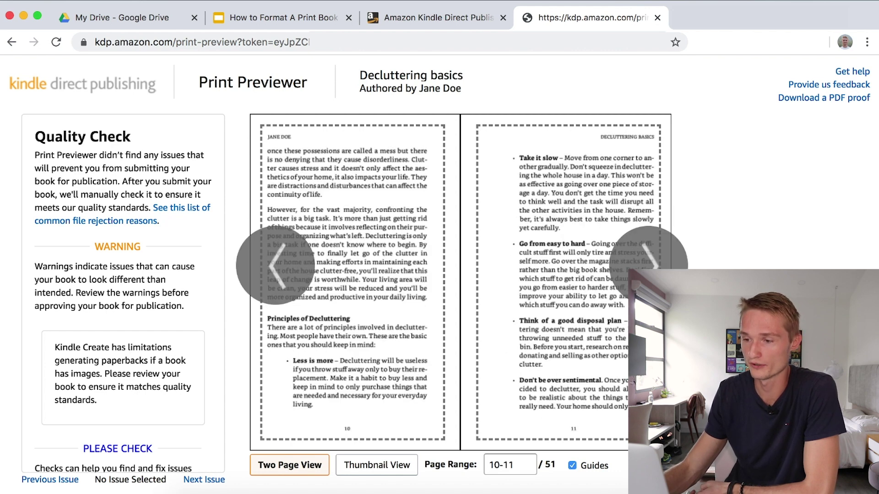
{"action": "left_click", "coordinate": [649, 262]}
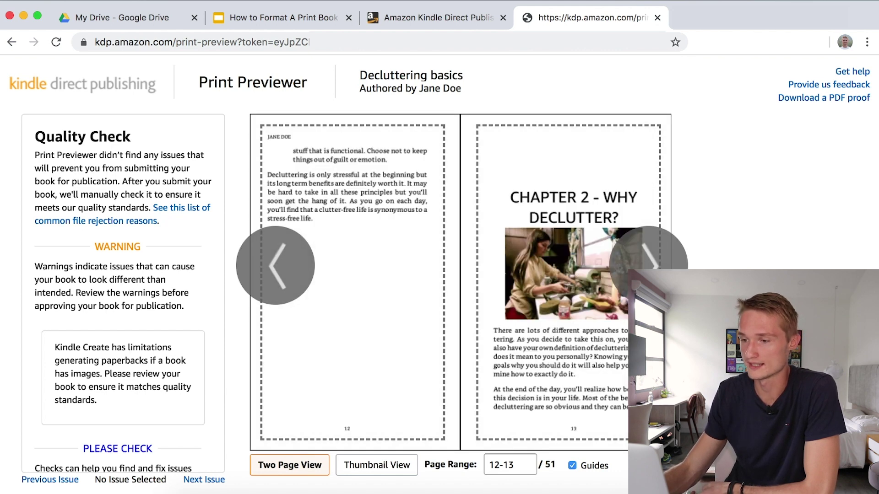
Page forward from the Chapter 2 opening spread in the print preview
{"action": "left_click", "coordinate": [649, 262]}
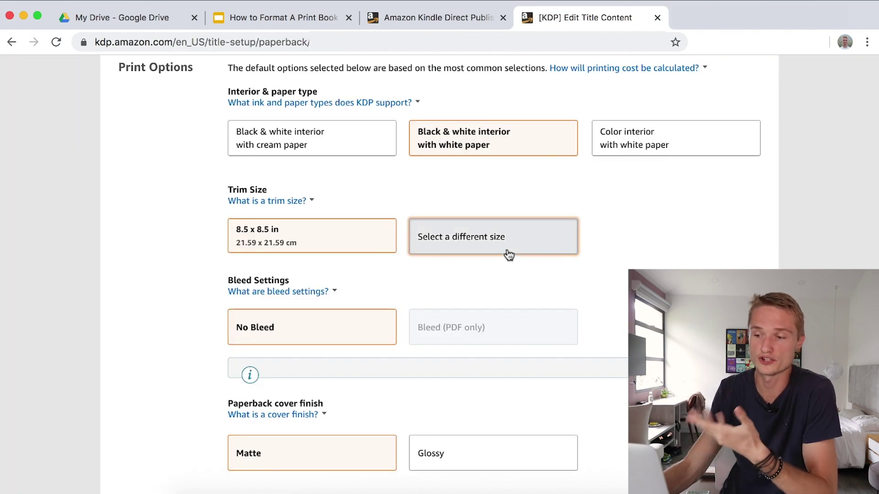
Choose 8.5 x 8.5 in as the paperback's trim size and relaunch the print previewer
{"action": "left_click", "coordinate": [506, 253]}
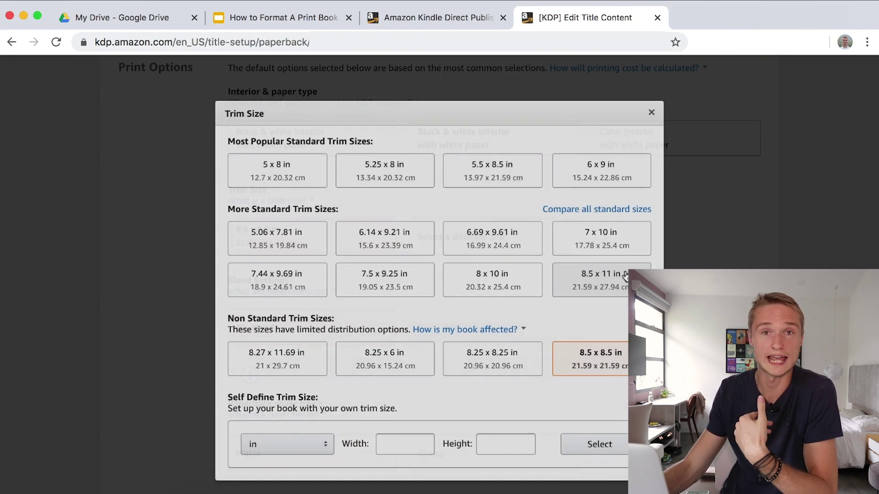
{"action": "left_click", "coordinate": [596, 357]}
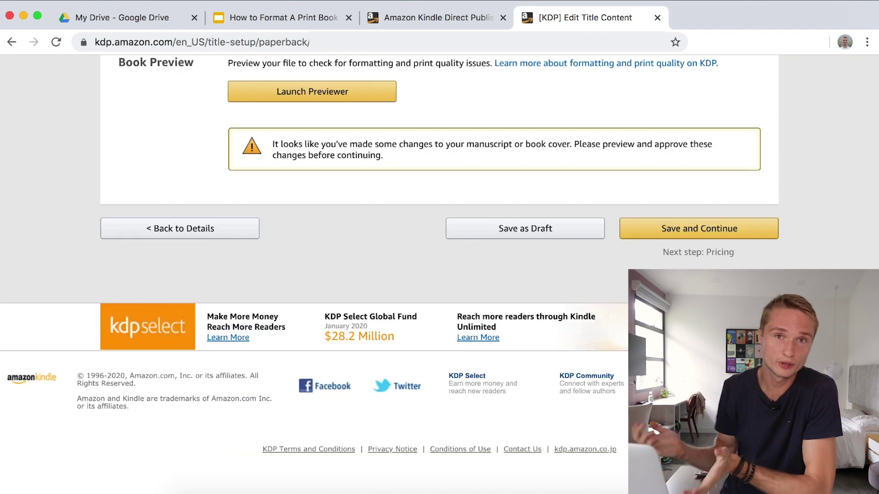
{"action": "scroll", "coordinate": [329, 167], "scroll_direction": "up", "scroll_amount": 2}
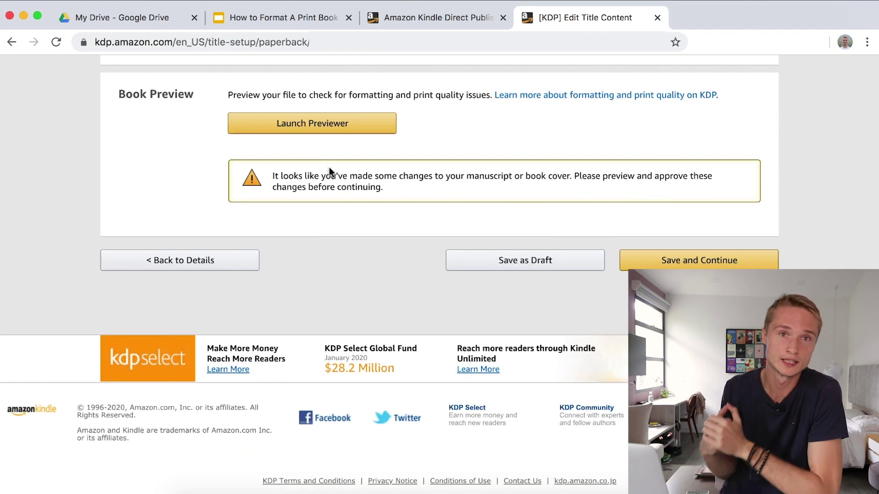
{"action": "left_click", "coordinate": [328, 144]}
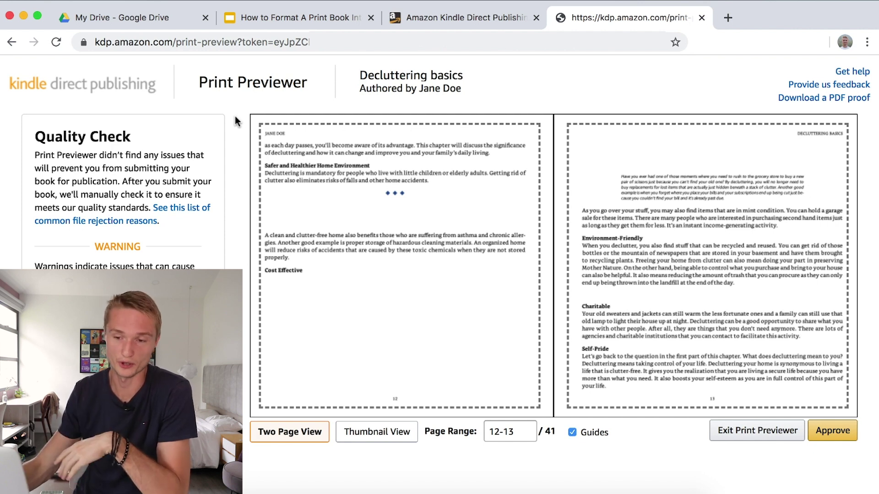
Examine the quality check warning and the page 12-13 spread with its approval options in the print preview
{"action": "left_click_drag", "start_coordinate": [197, 265], "coordinate": [97, 247]}
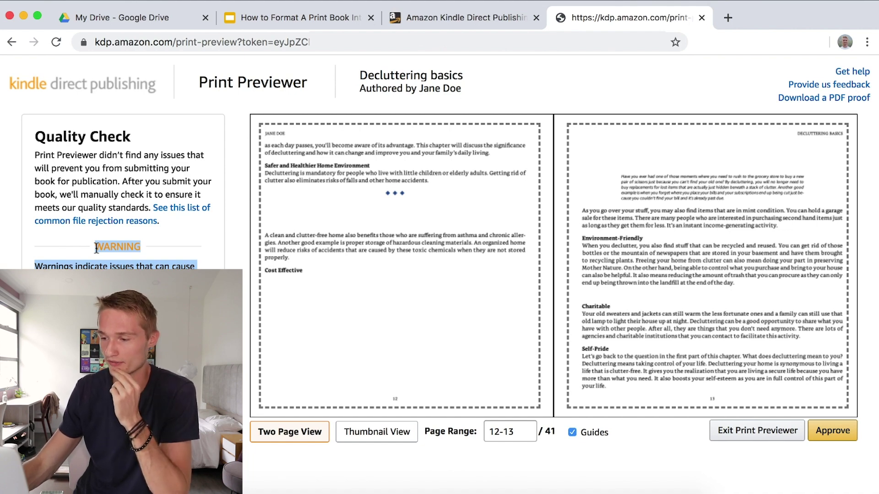
{"action": "left_click", "coordinate": [830, 455]}
{"action": "scroll", "coordinate": [827, 449], "scroll_direction": "up", "scroll_amount": 5}
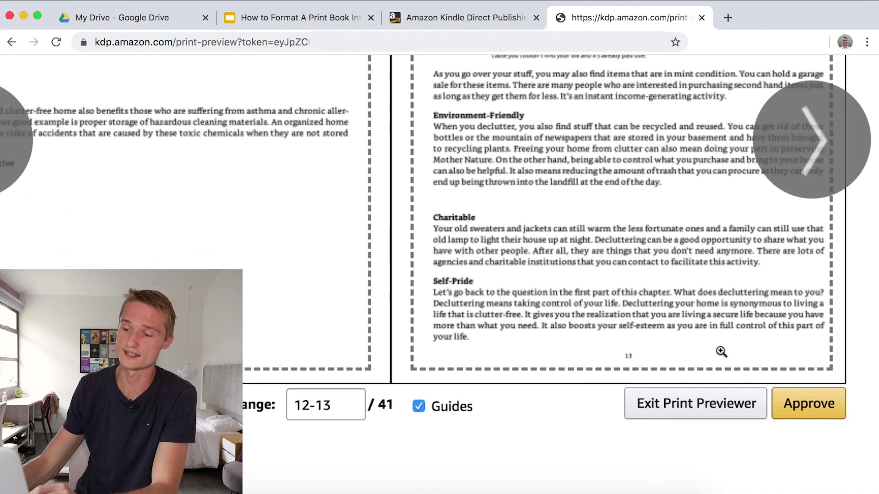